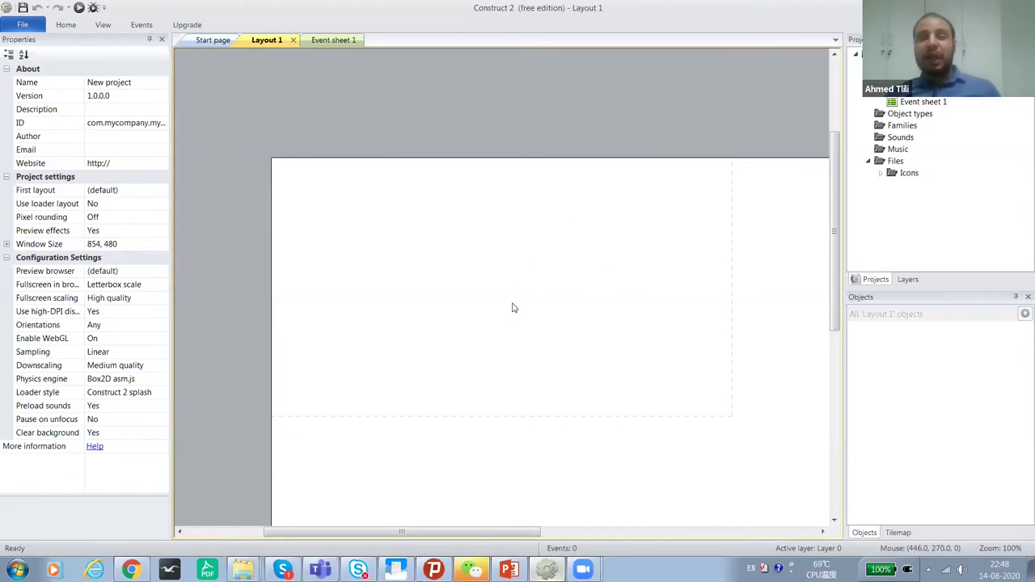
Look at Event sheet 1, return to Layout 1 and glance at the types of object that can be inserted.
left_click(317, 40)
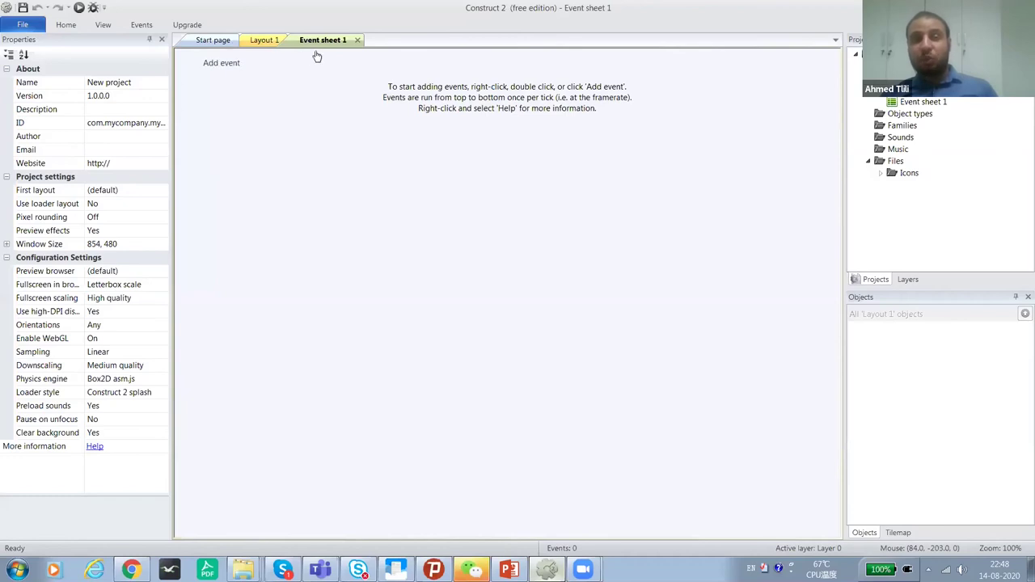
left_click(261, 40)
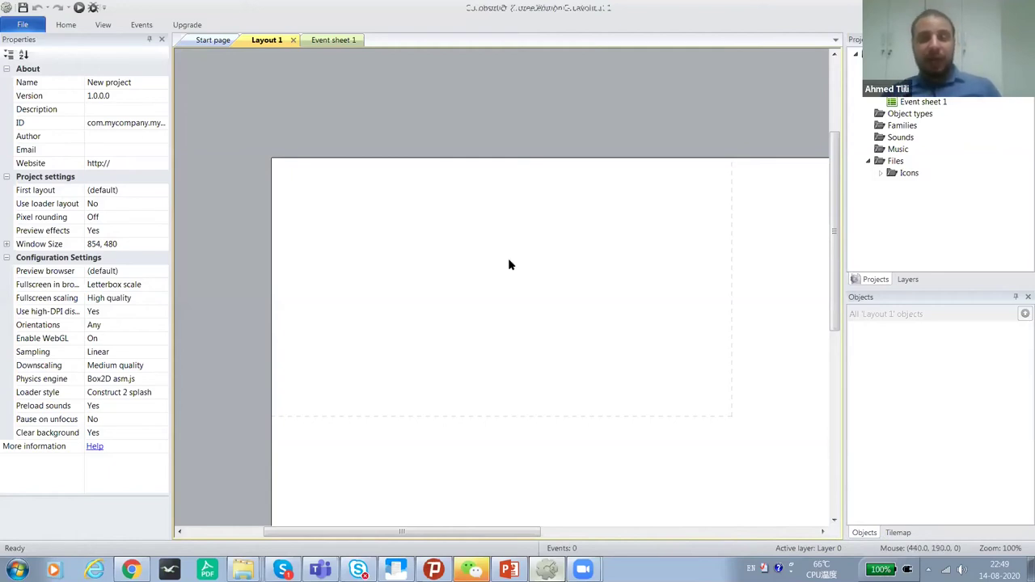
double_click(508, 264)
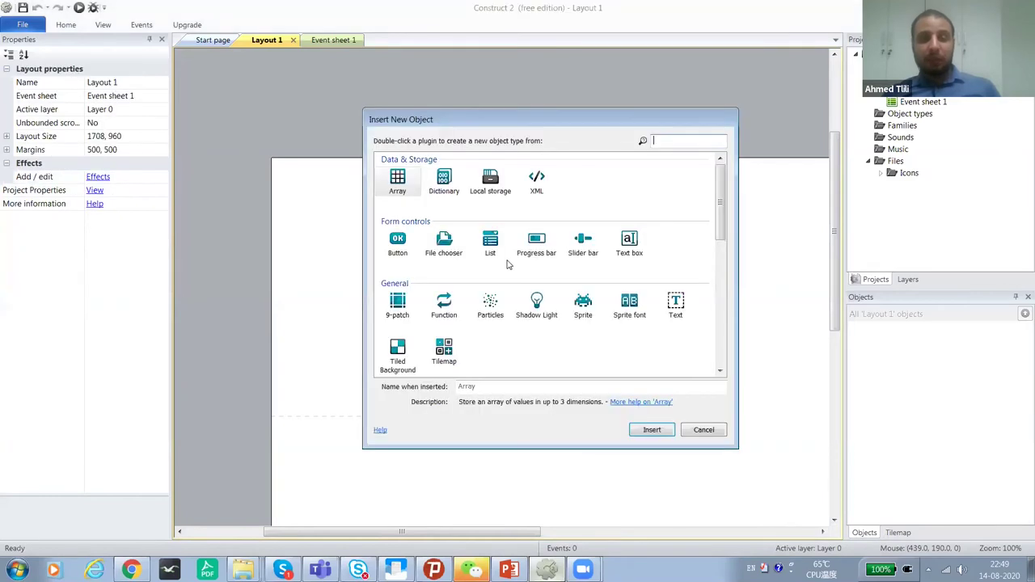
left_click(701, 430)
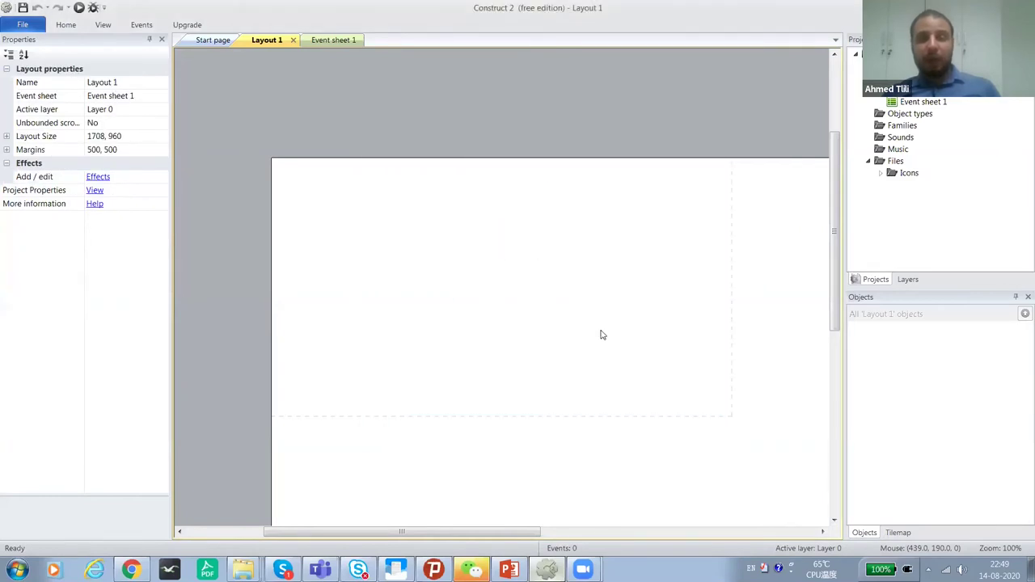
Insert a Sprite object in the upper part of Layout 1, inside the dashed window area.
double_click(504, 282)
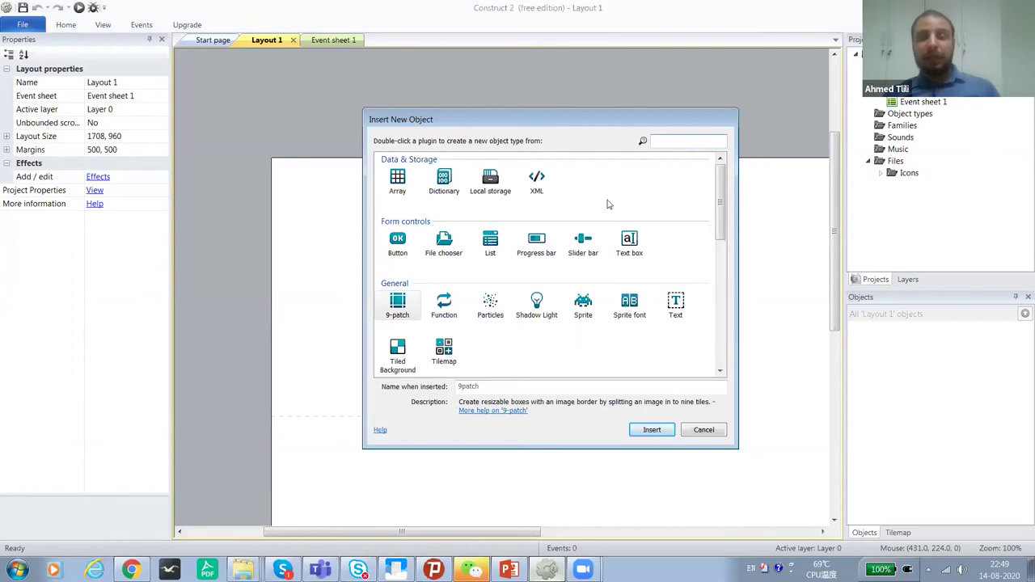
left_click_drag(719, 228, 595, 182)
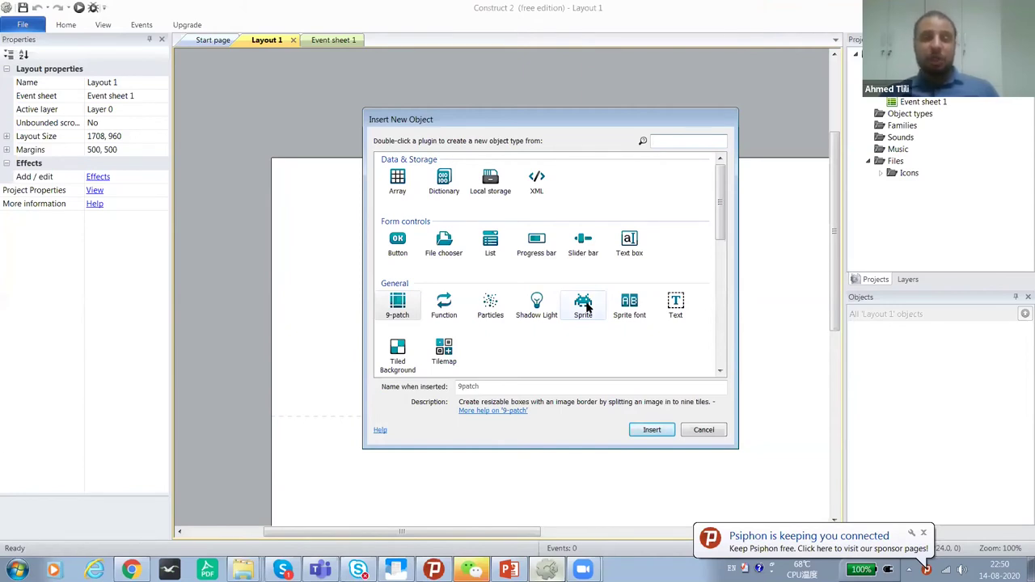
double_click(584, 306)
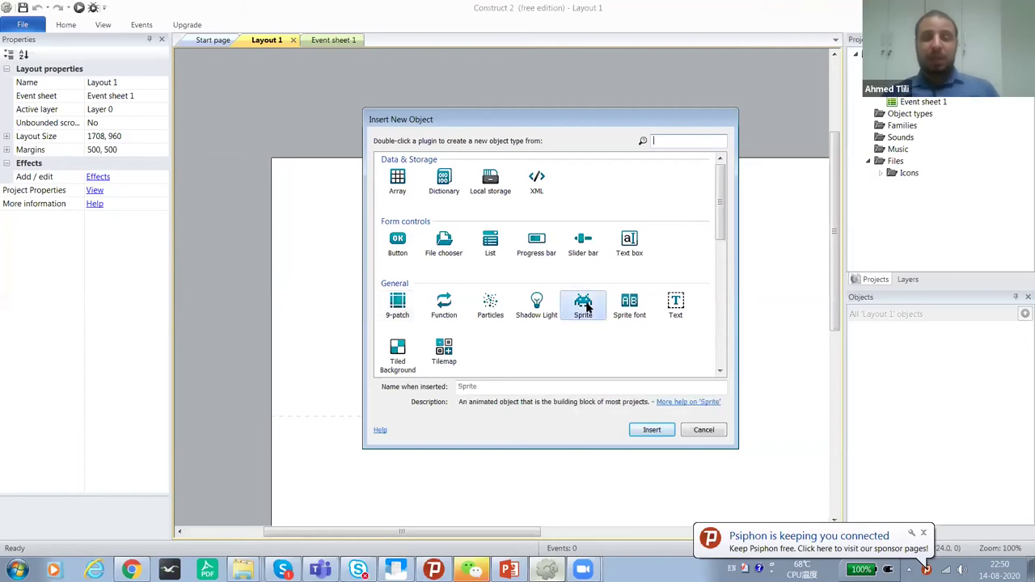
left_click(586, 303)
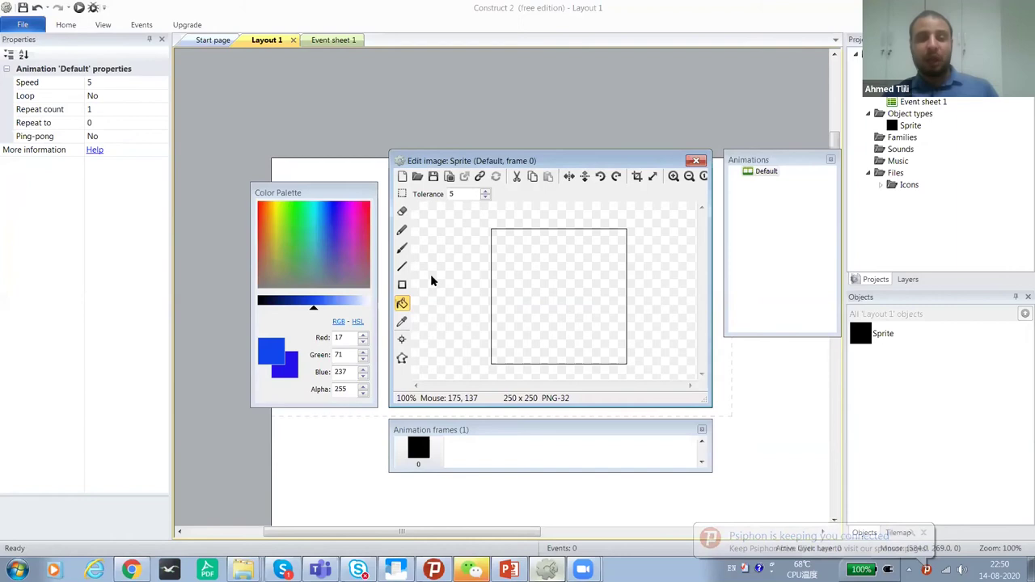
Fill the whole sprite image with blue (red 18, green 78, blue 236) and close the image editor.
left_click(336, 217)
left_click(516, 276)
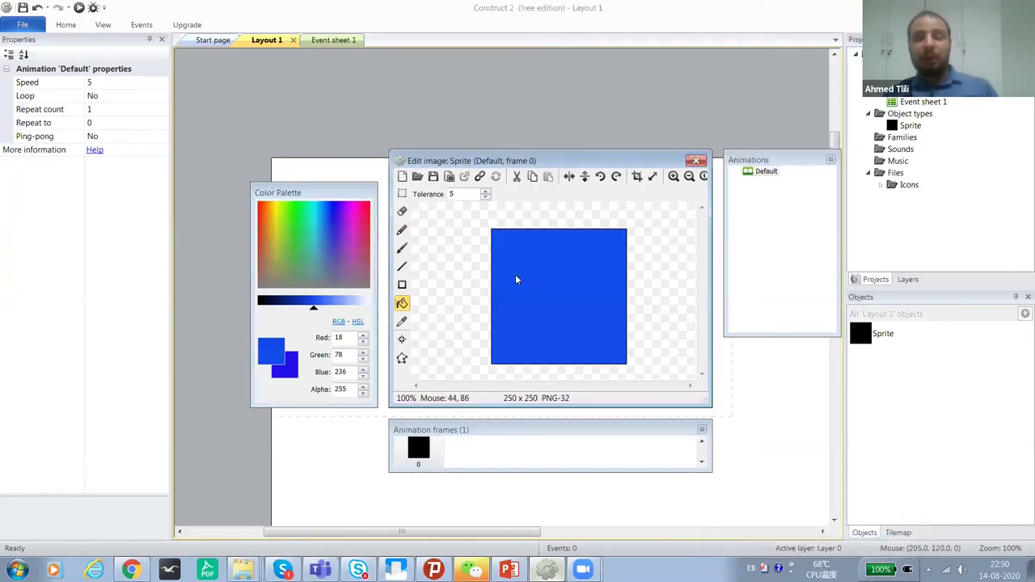
left_click(695, 161)
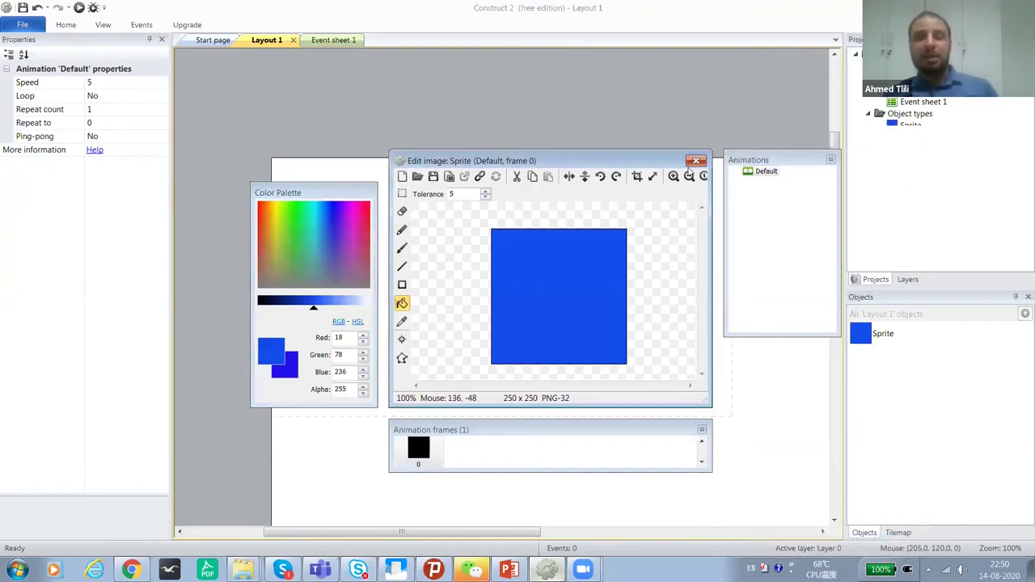
Move the blue sprite to about 461, 202 inside the dashed window area and shrink it to about 105 by 88.
left_click_drag(576, 274, 513, 250)
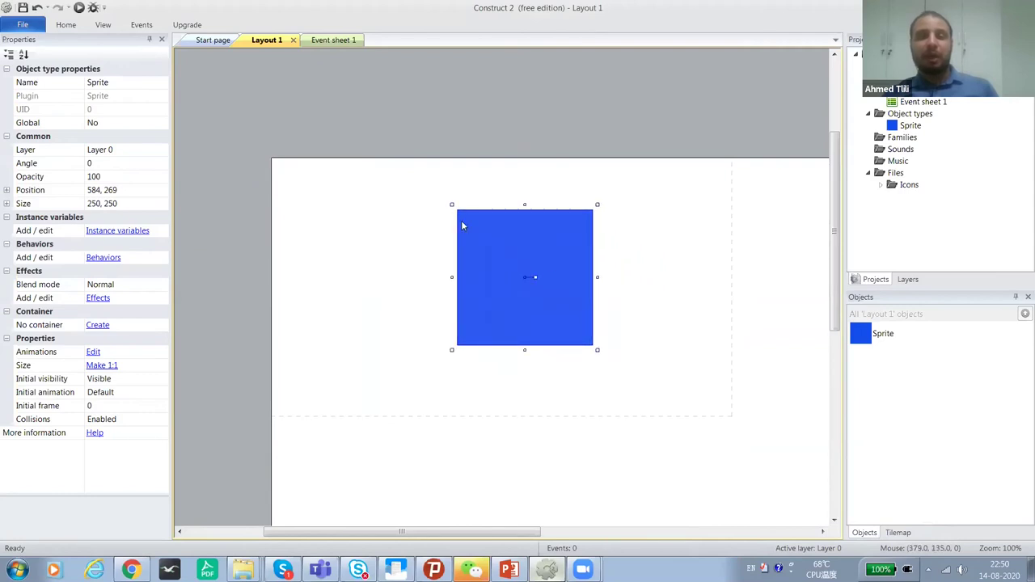
left_click_drag(447, 202, 522, 273)
left_click(575, 276)
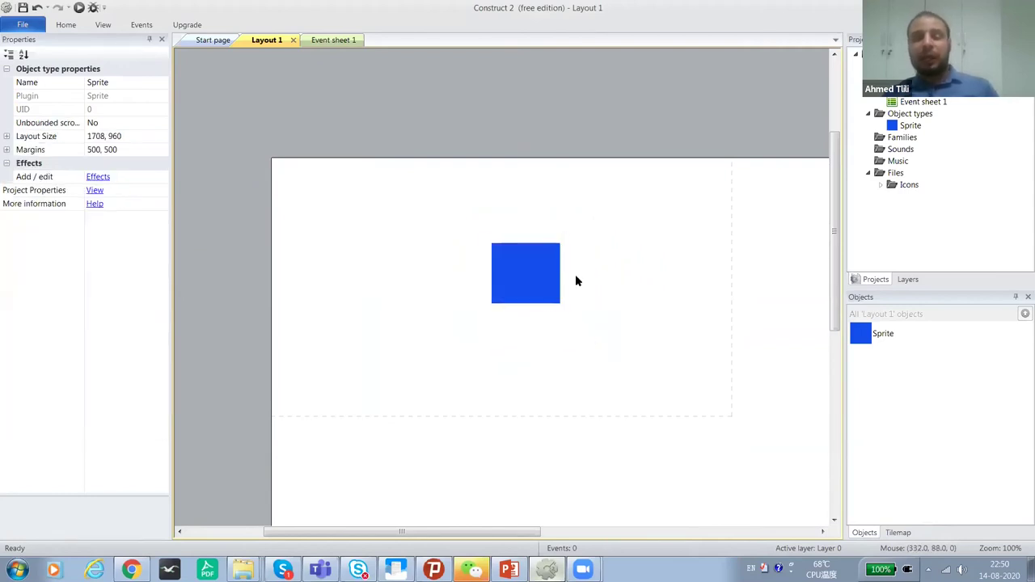
left_click(556, 286)
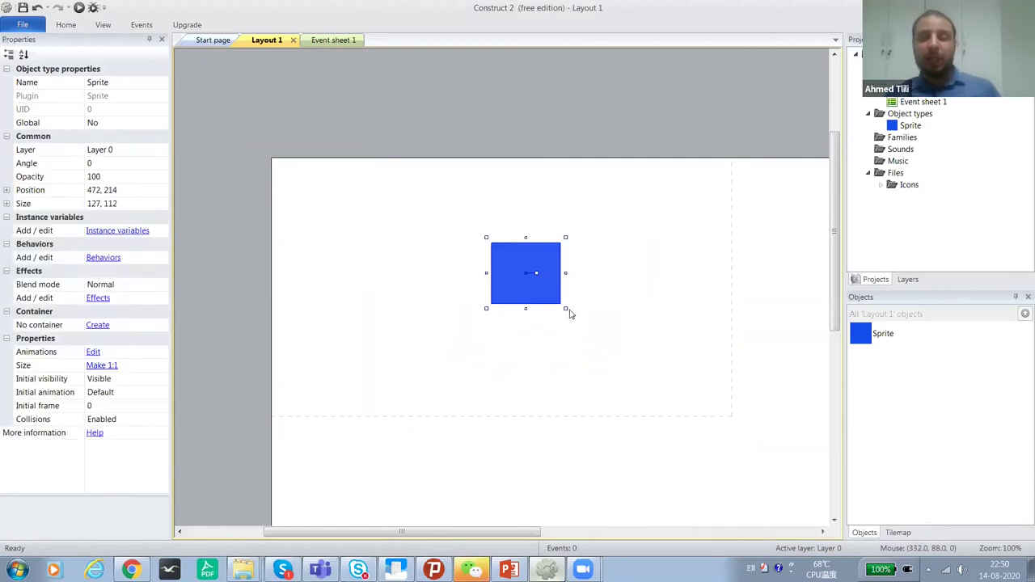
left_click_drag(559, 305, 549, 291)
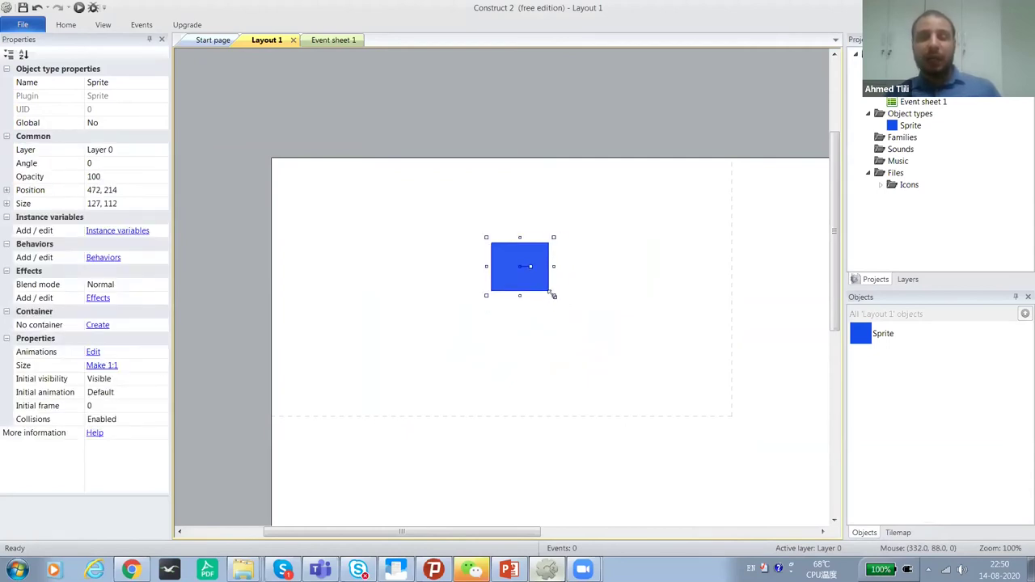
left_click(575, 296)
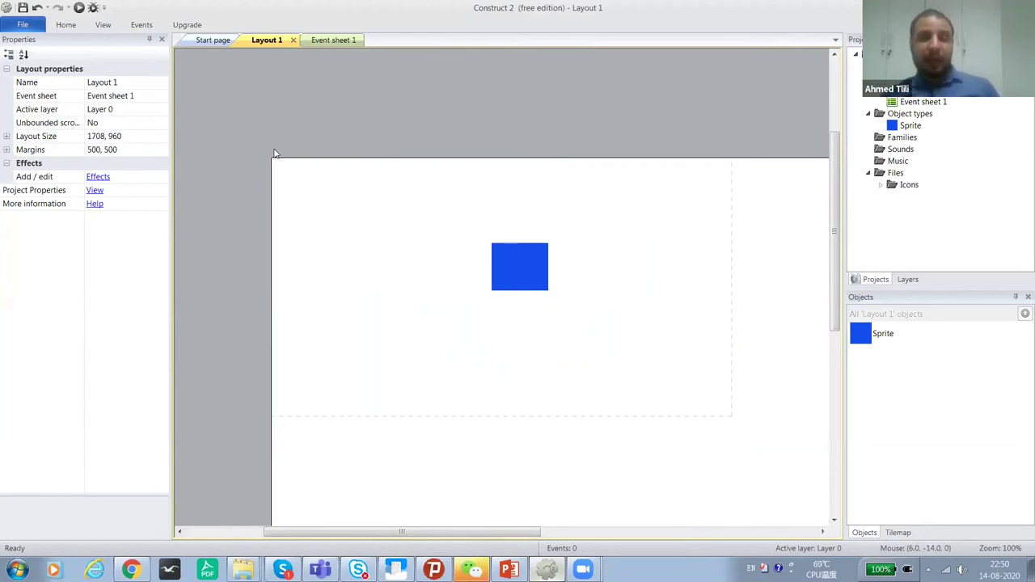
Run the layout in the browser to check the sprite, close the preview and return to Construct 2.
left_click(80, 8)
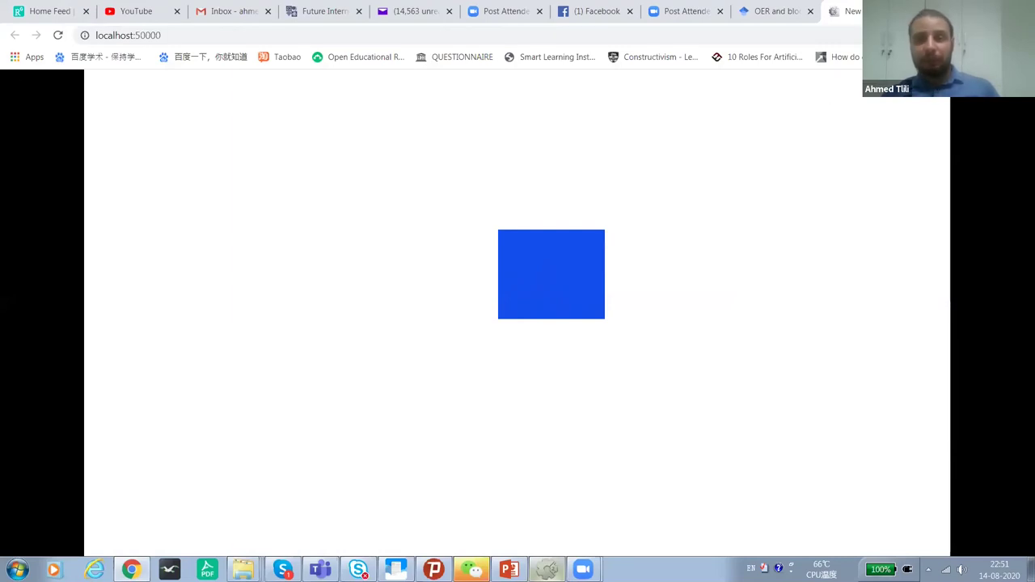
key("ctrl+w")
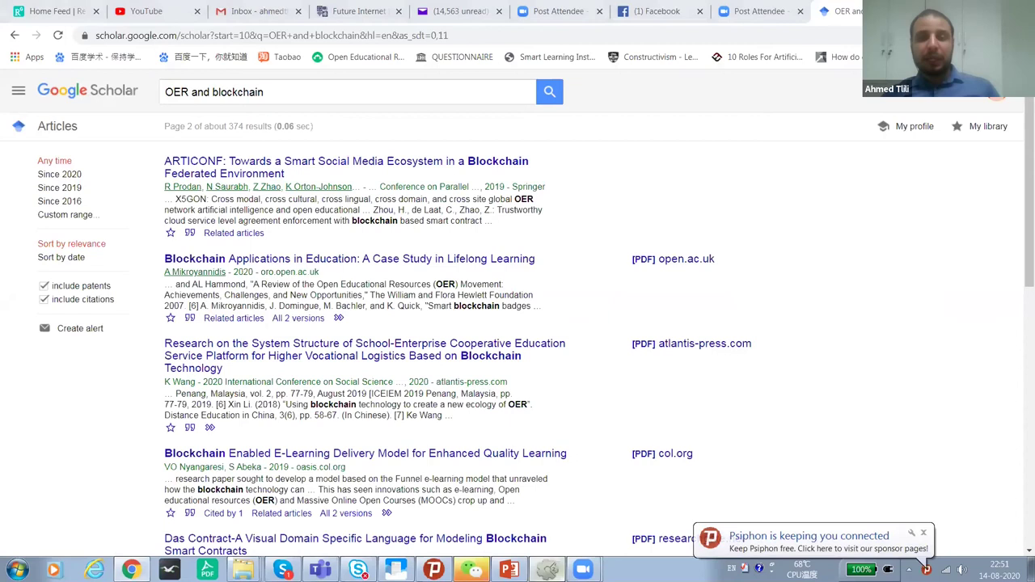
key("alt+Tab")
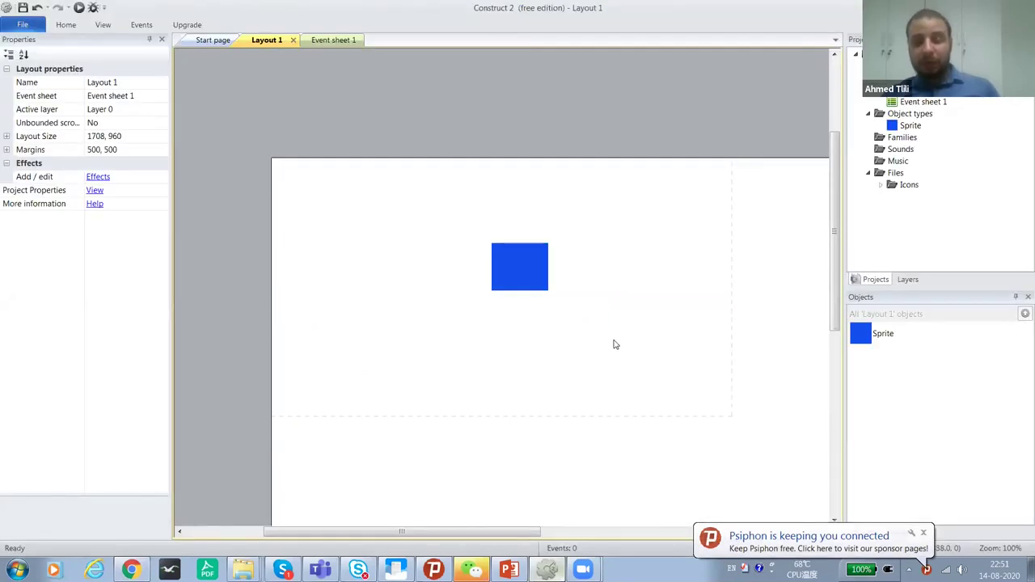
Insert a Keyboard input object into the project.
double_click(627, 304)
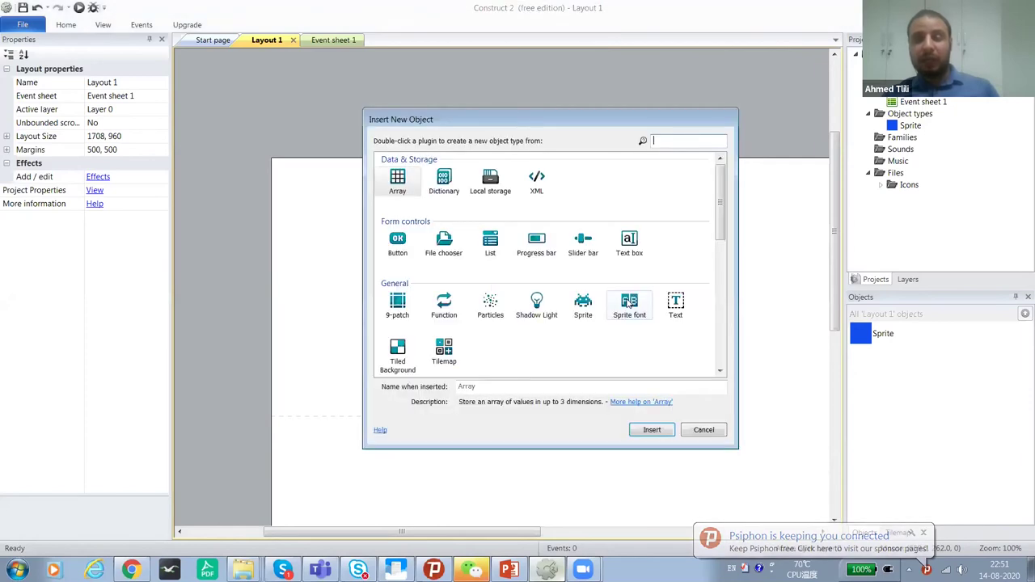
scroll(655, 283, "down", 3)
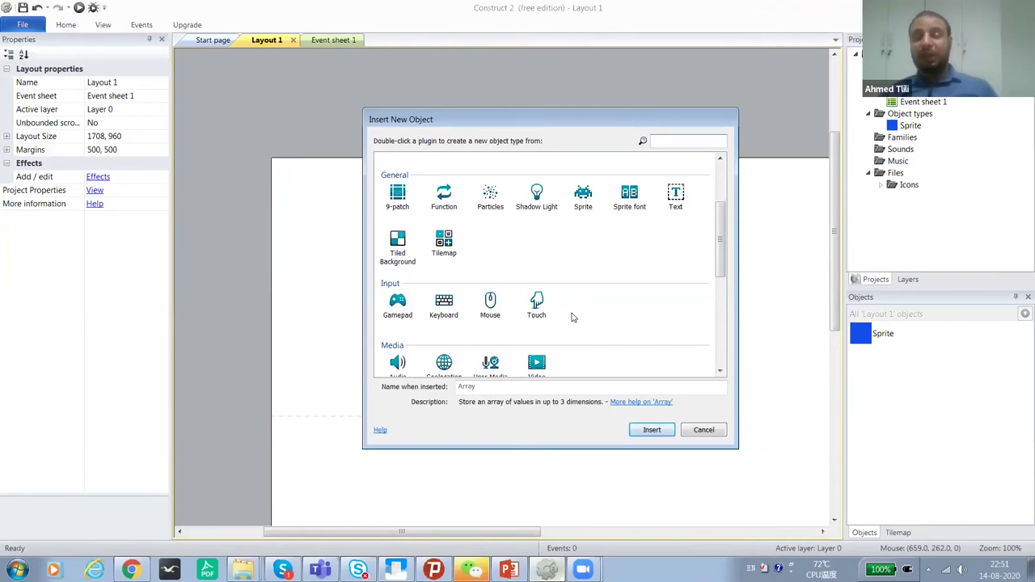
double_click(443, 309)
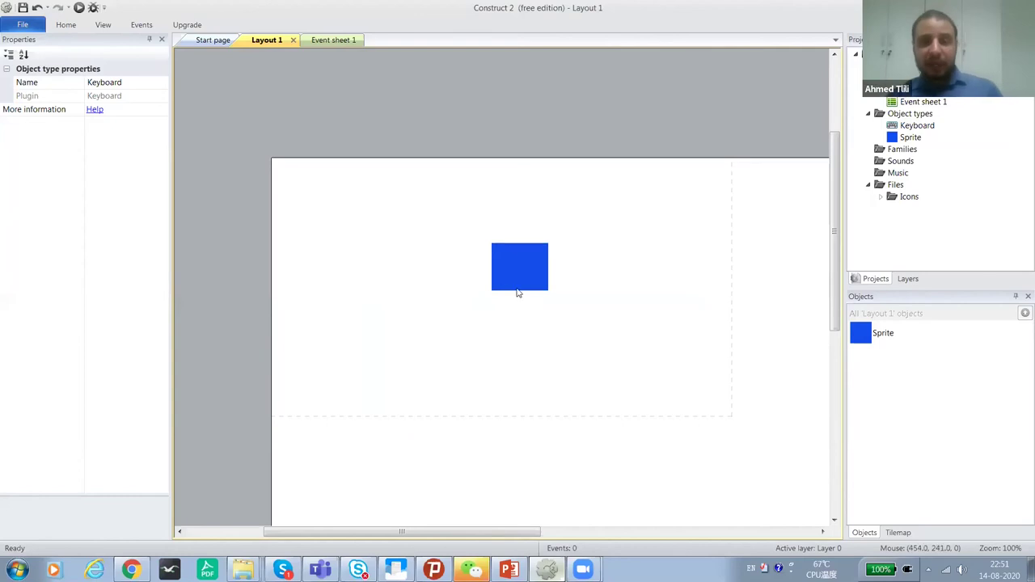
Preview the layout in the browser with the Keyboard object added, close the preview and return to Construct 2.
left_click(528, 259)
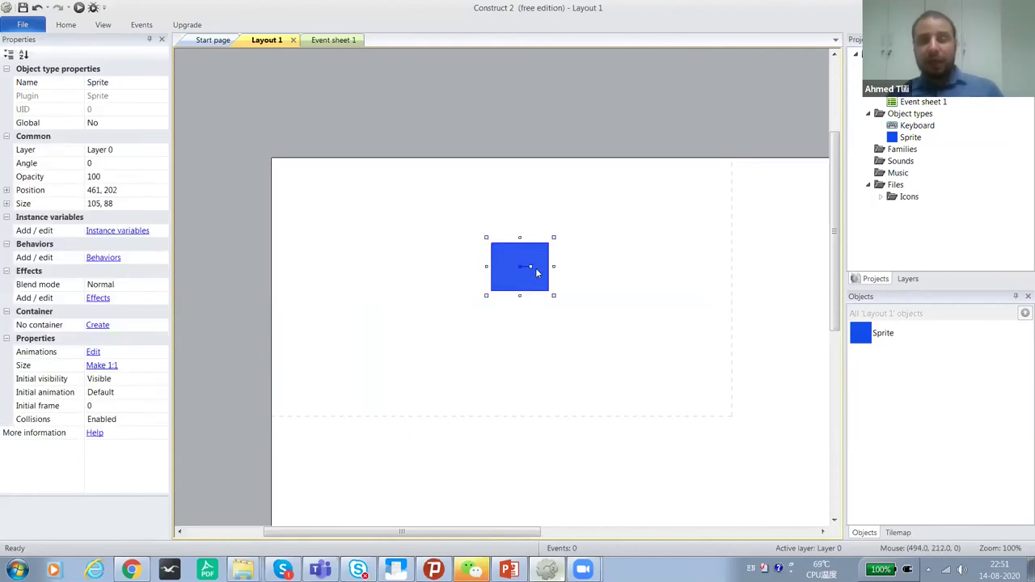
left_click(594, 280)
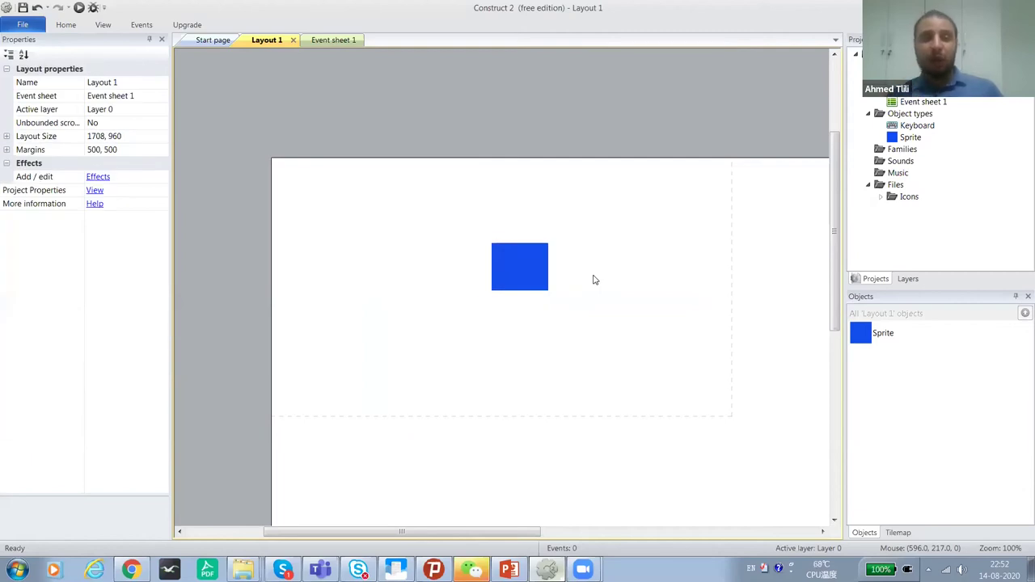
left_click(79, 8)
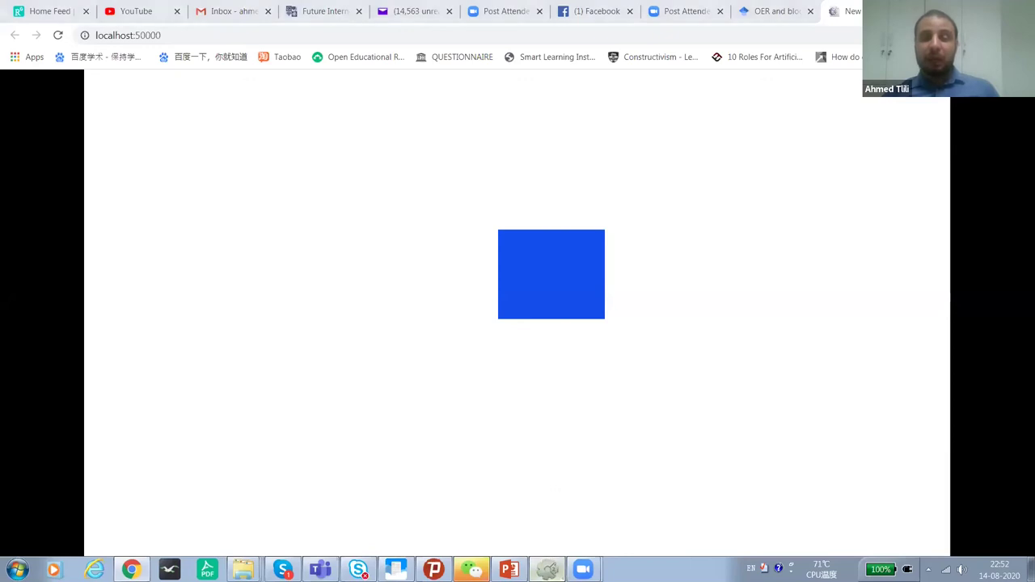
left_click(548, 570)
key("F5")
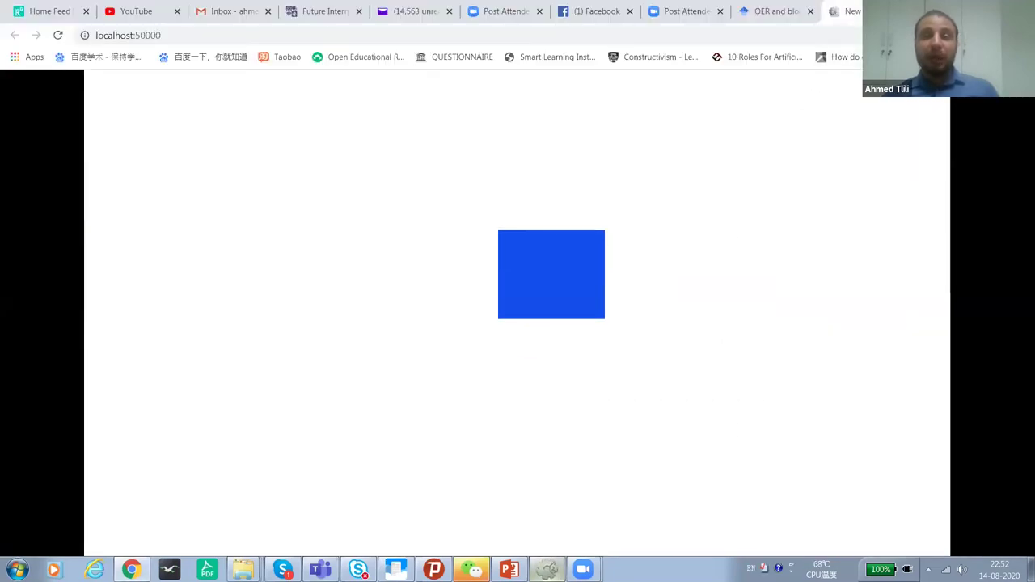
key("ctrl+w")
key("alt+Tab")
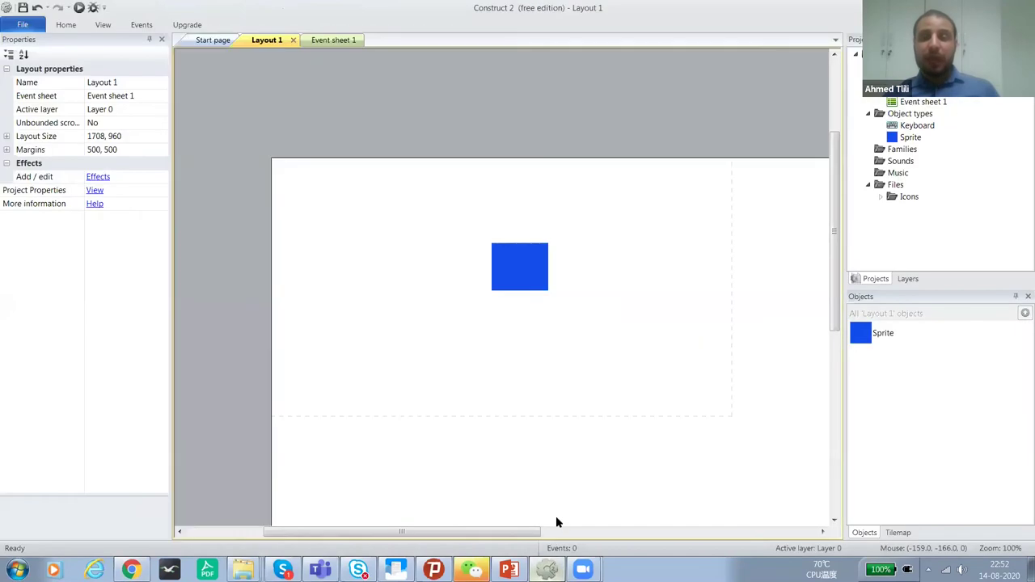
left_click(525, 287)
left_click(589, 279)
left_click(528, 267)
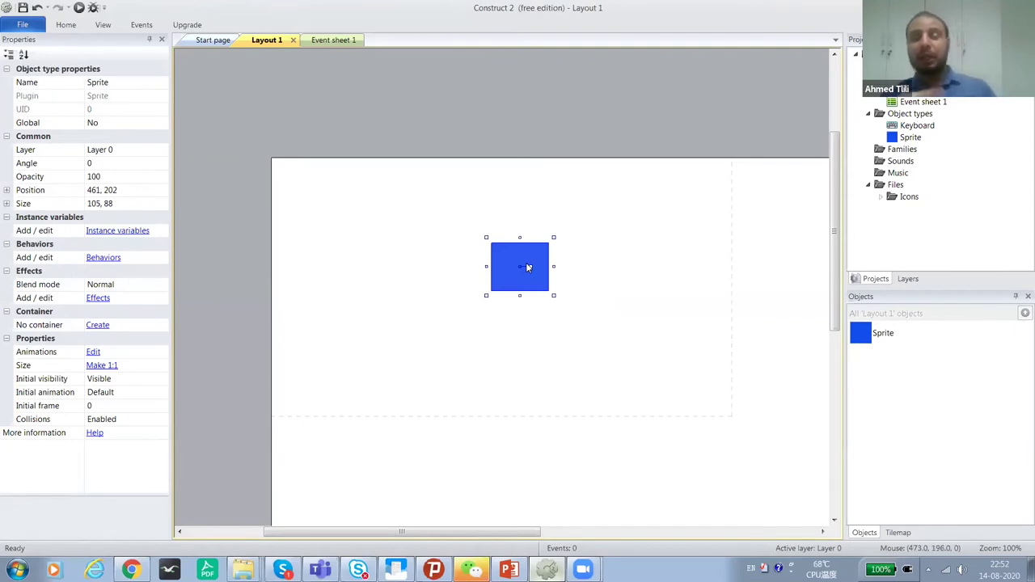
left_click(591, 284)
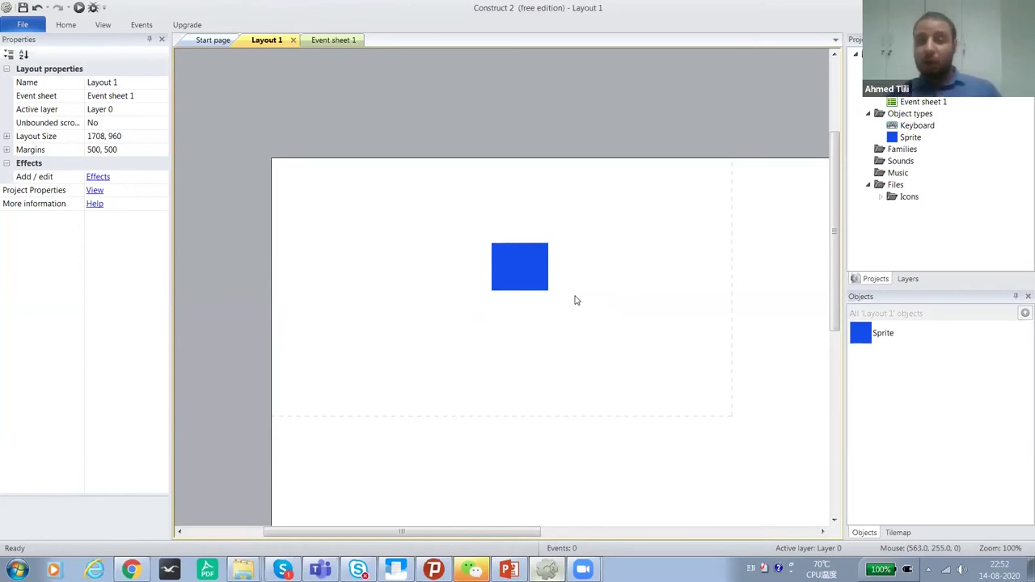
left_click(531, 263)
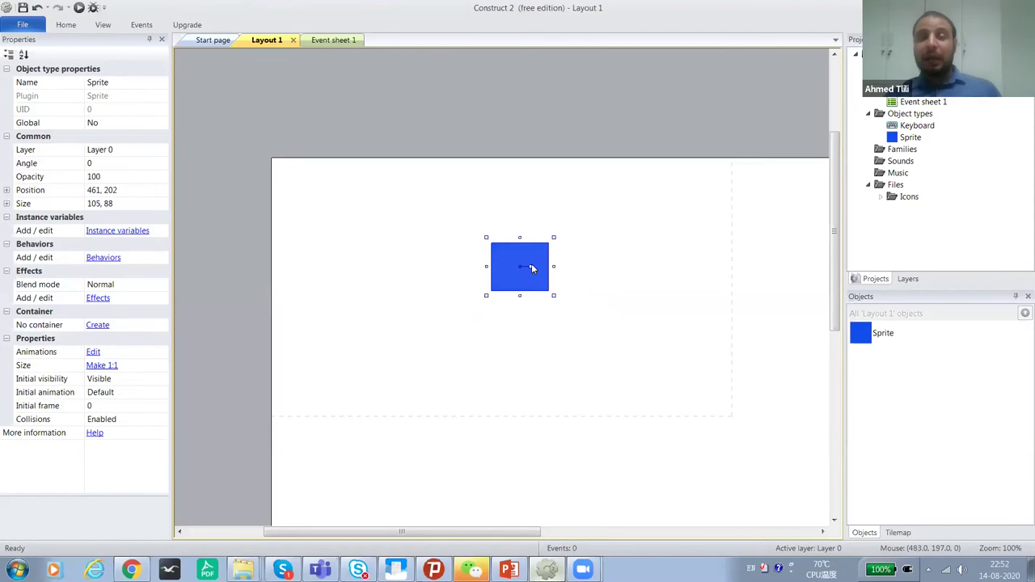
left_click(599, 288)
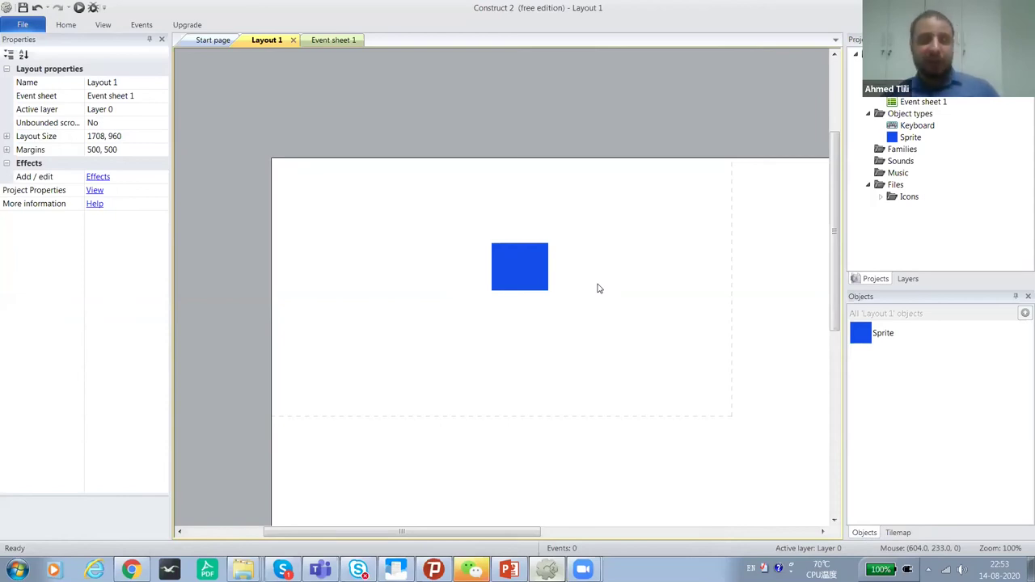
left_click(535, 267)
left_click(583, 273)
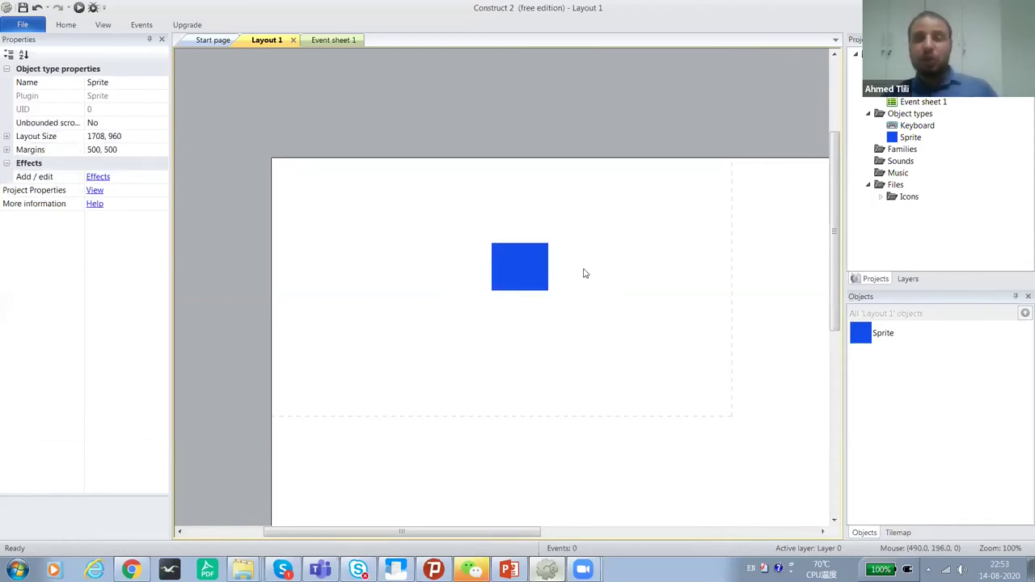
left_click(535, 264)
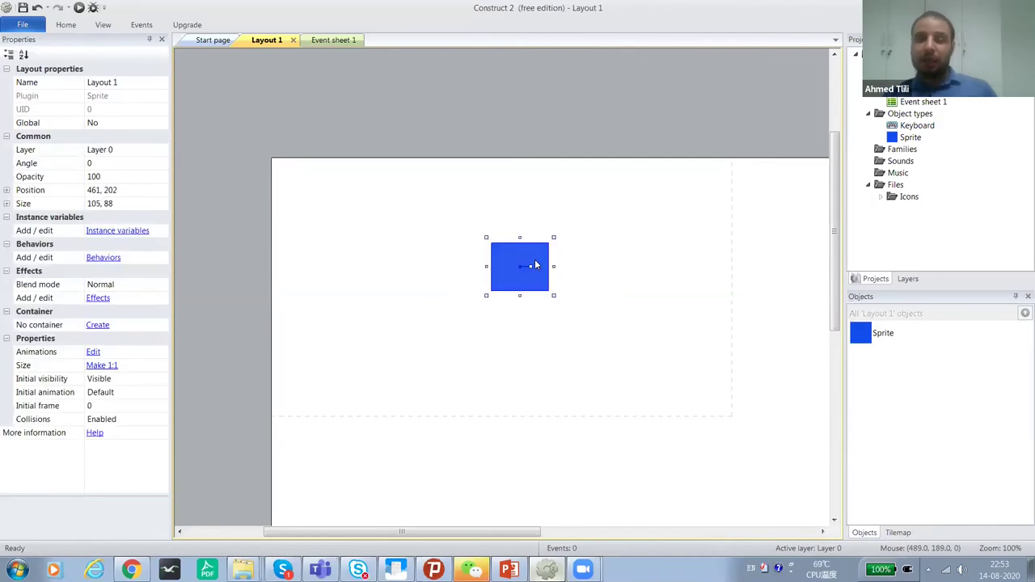
left_click(592, 257)
left_click(512, 256)
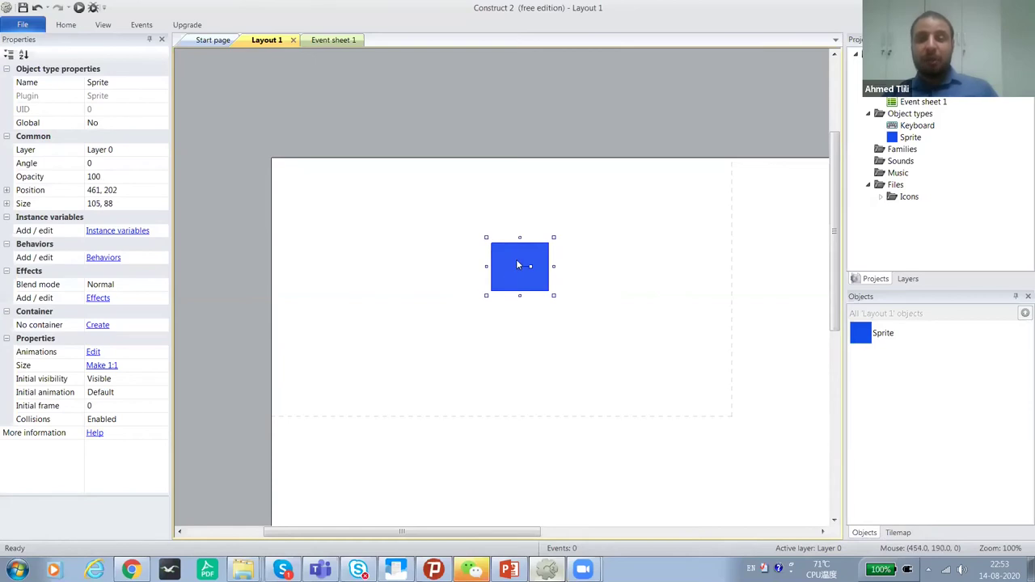
left_click(587, 270)
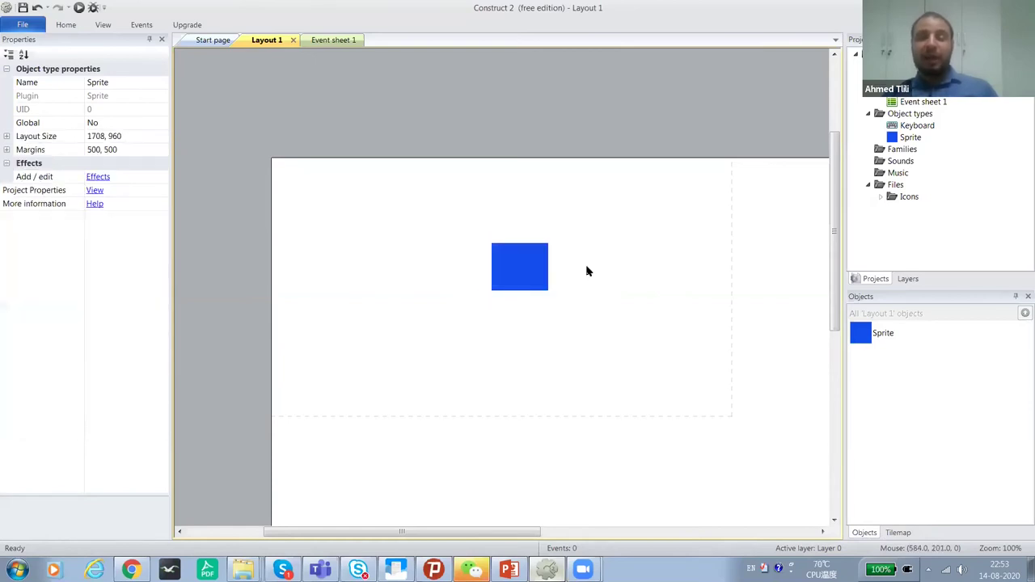
Add the 8 Direction movement behavior to the blue sprite and close its behaviors list.
left_click(541, 270)
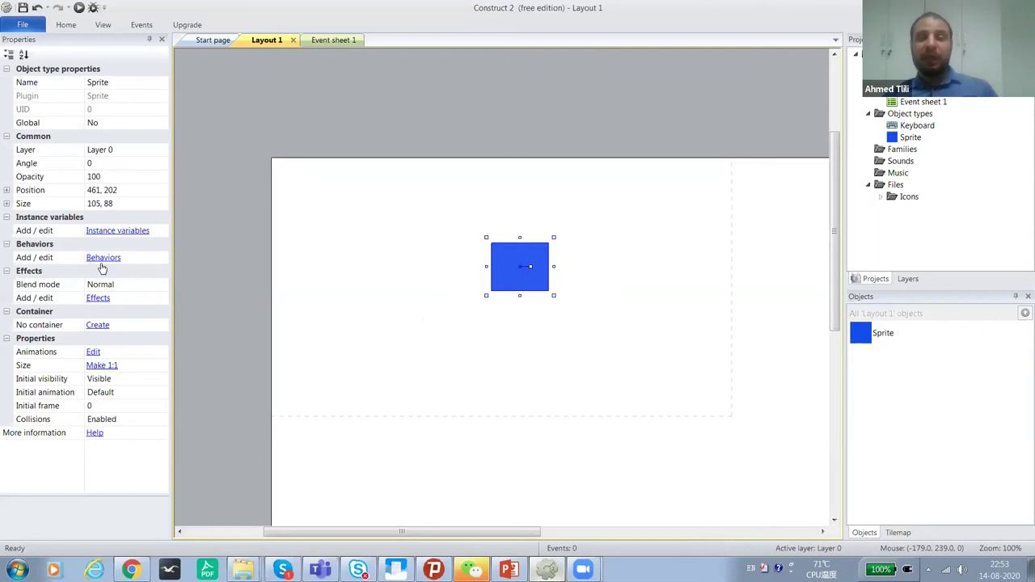
left_click(390, 308)
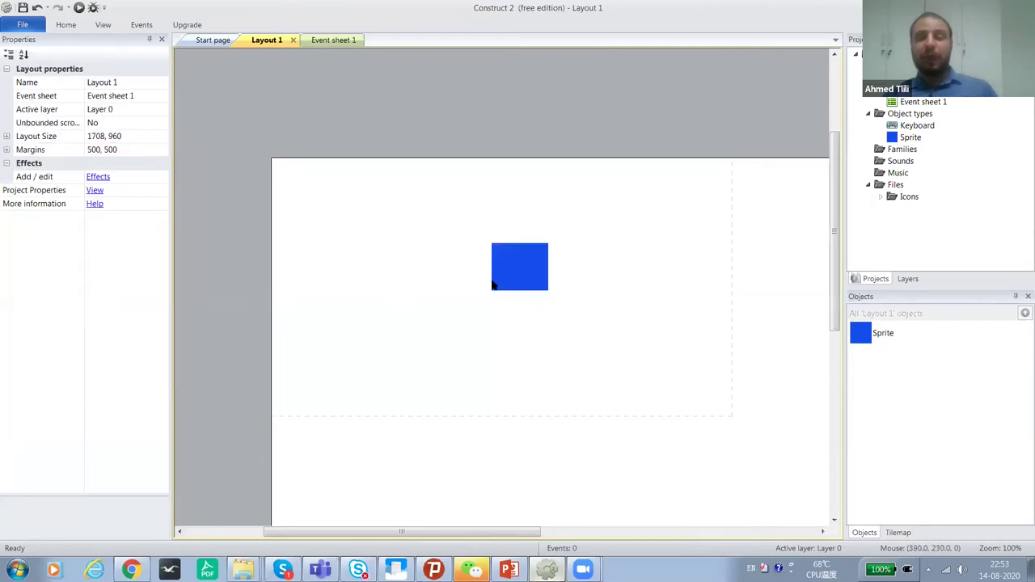
left_click(510, 277)
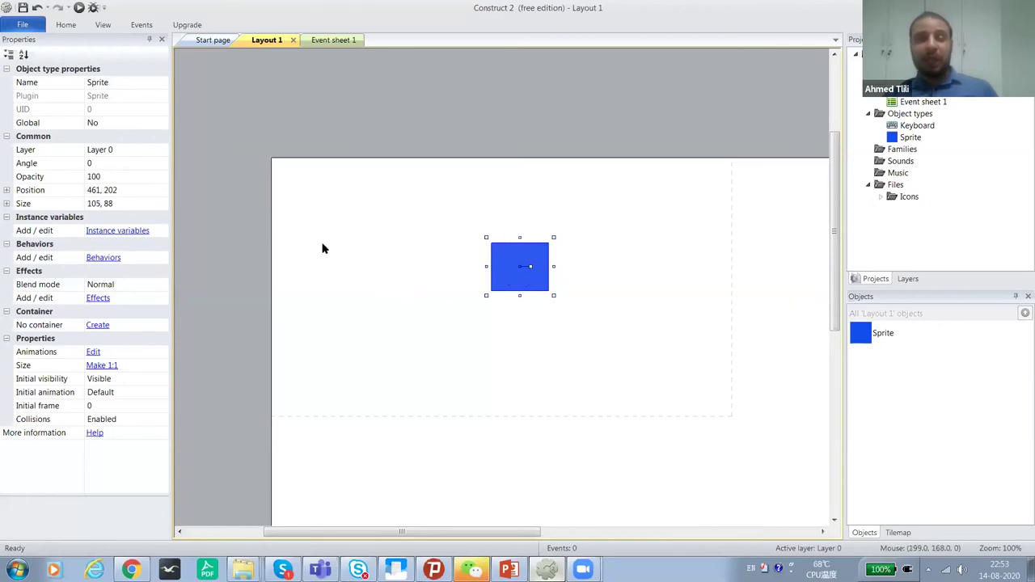
left_click(97, 258)
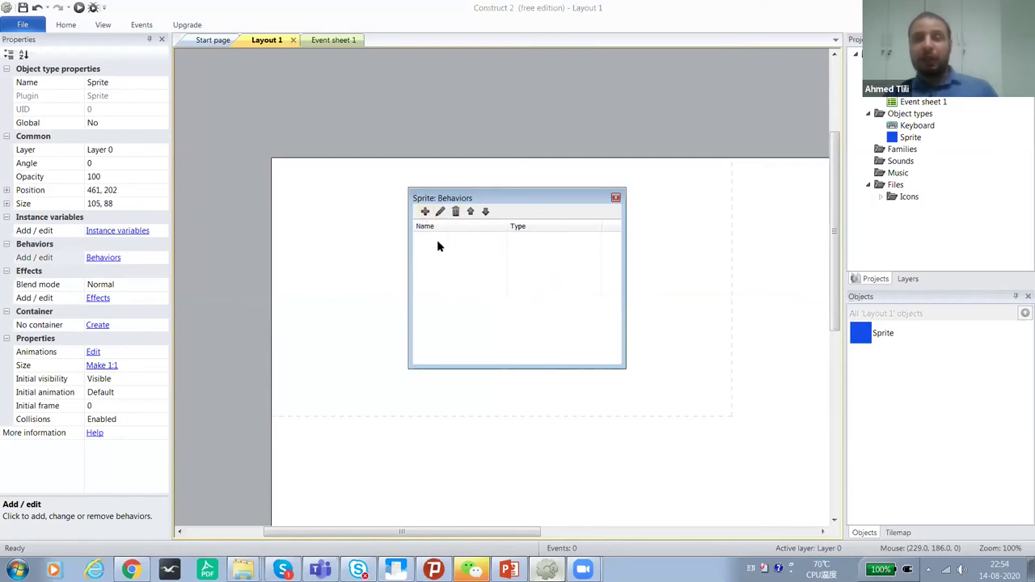
left_click_drag(555, 201, 361, 197)
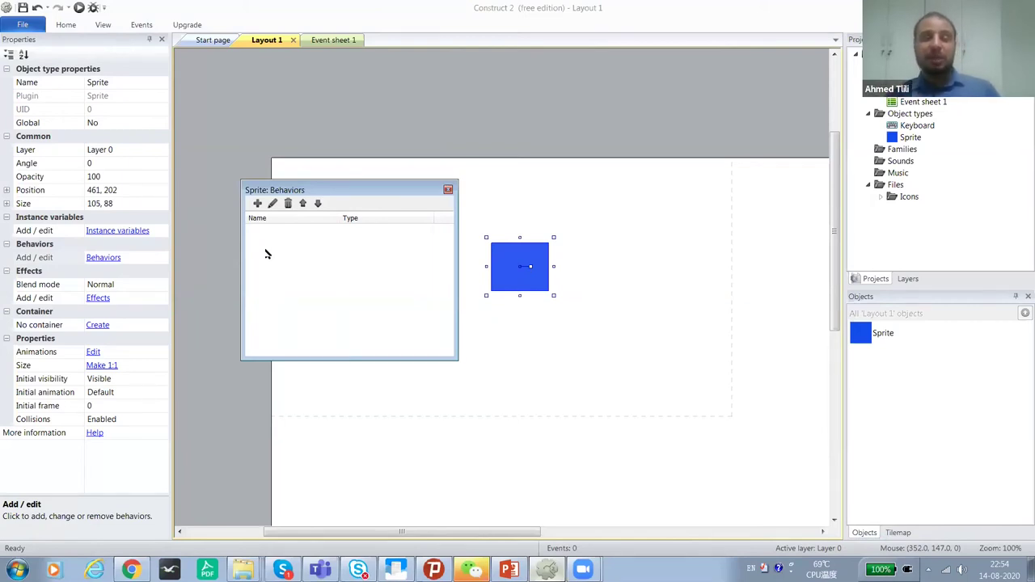
left_click(256, 206)
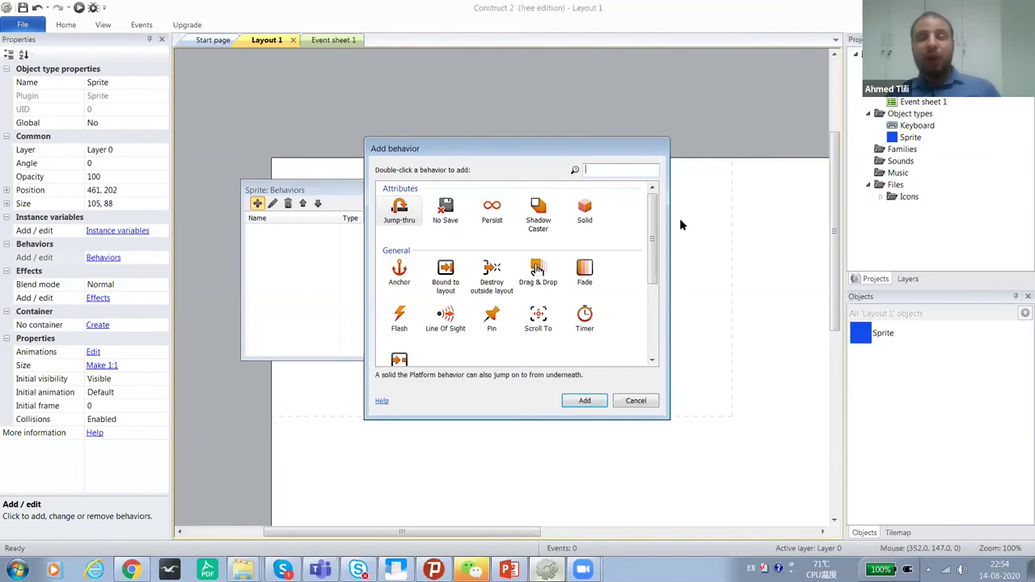
left_click_drag(652, 206, 643, 267)
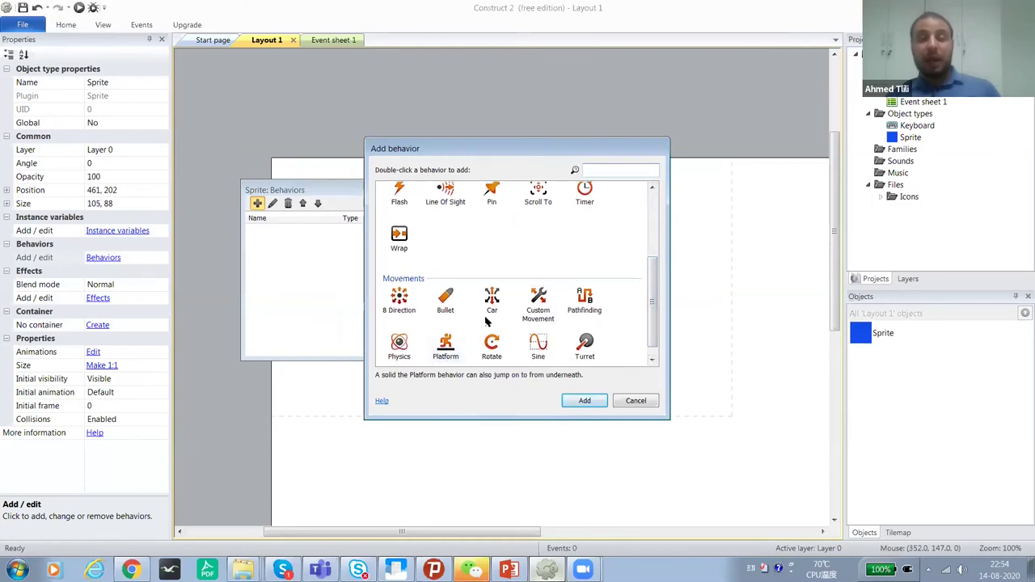
left_click_drag(653, 285, 653, 298)
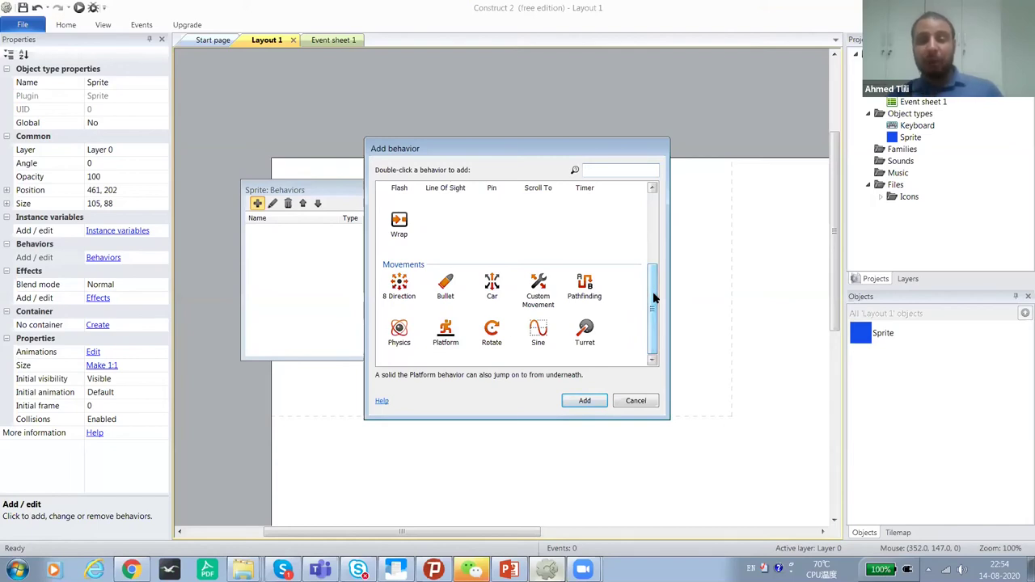
left_click(408, 296)
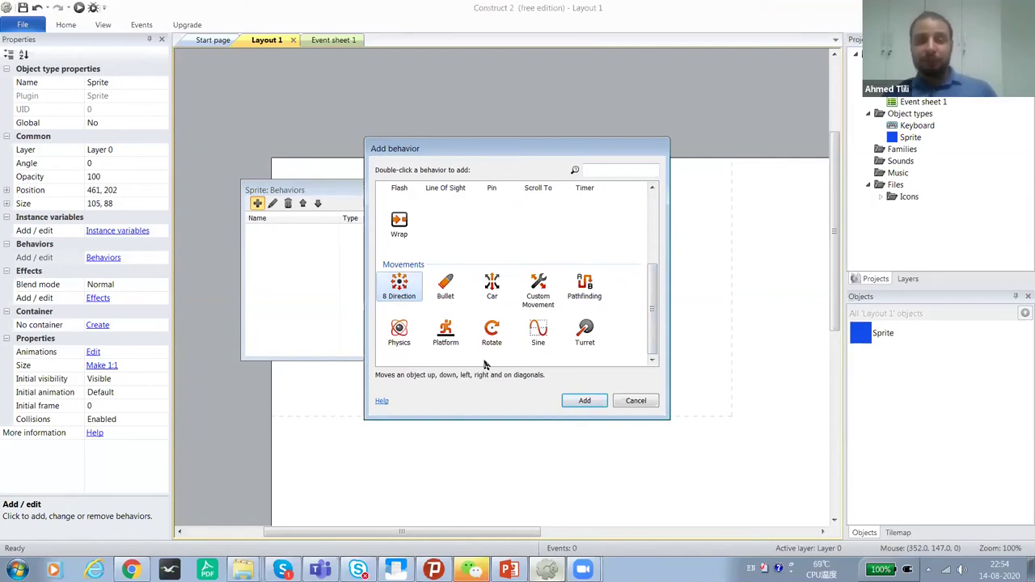
left_click(585, 402)
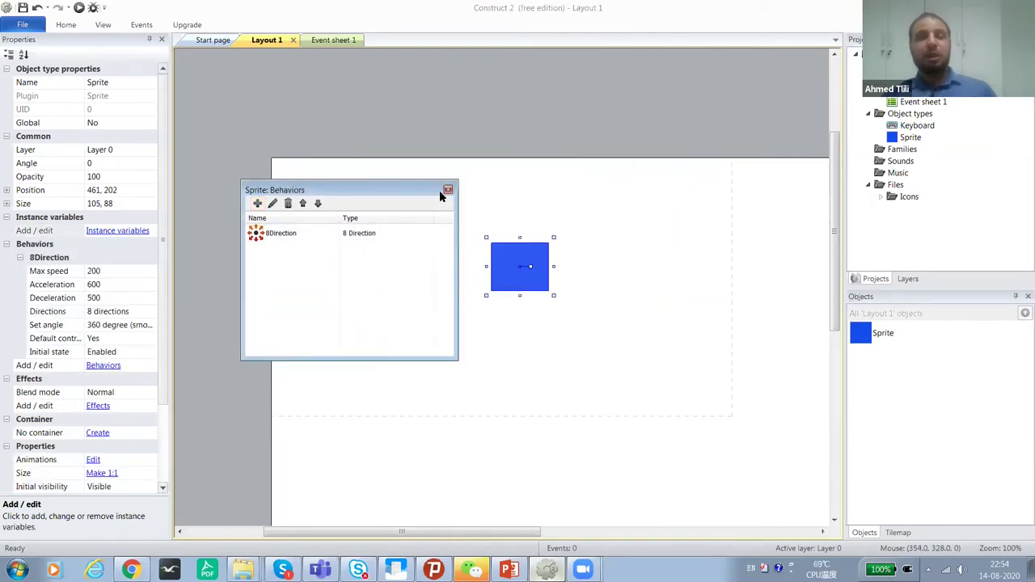
left_click(448, 191)
left_click(608, 245)
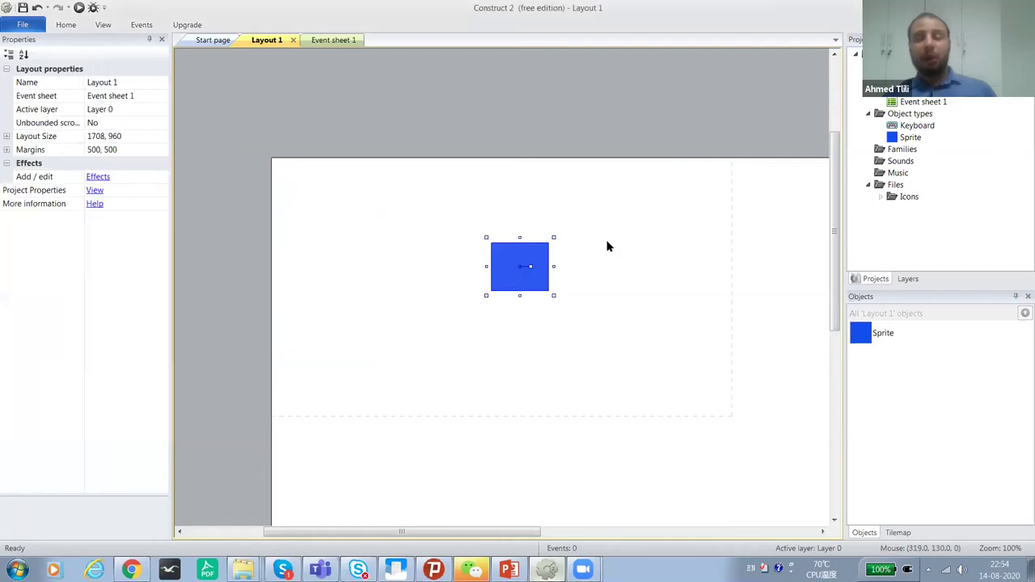
Review the behaviors assigned to the blue sprite.
left_click(532, 272)
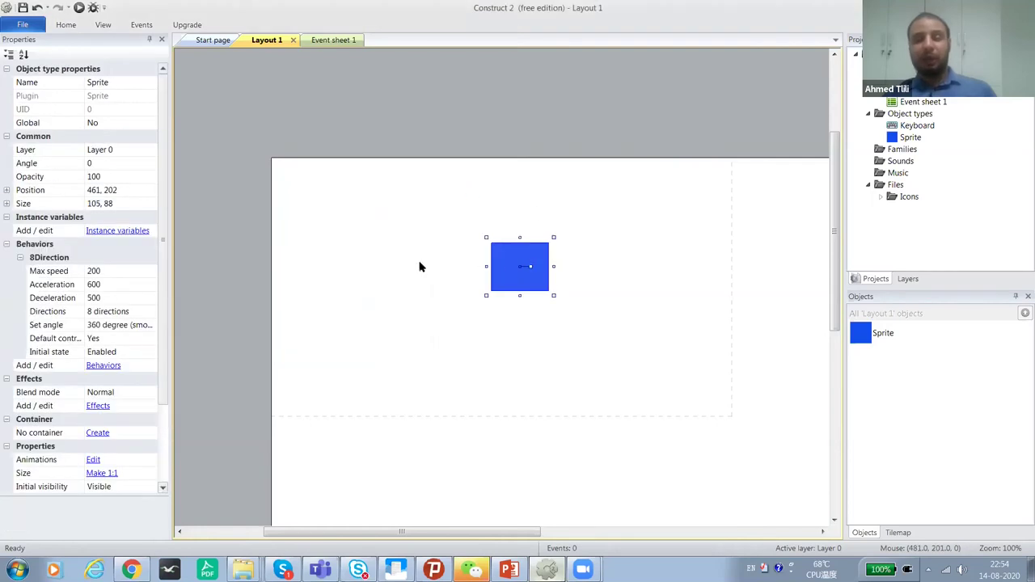
left_click(112, 366)
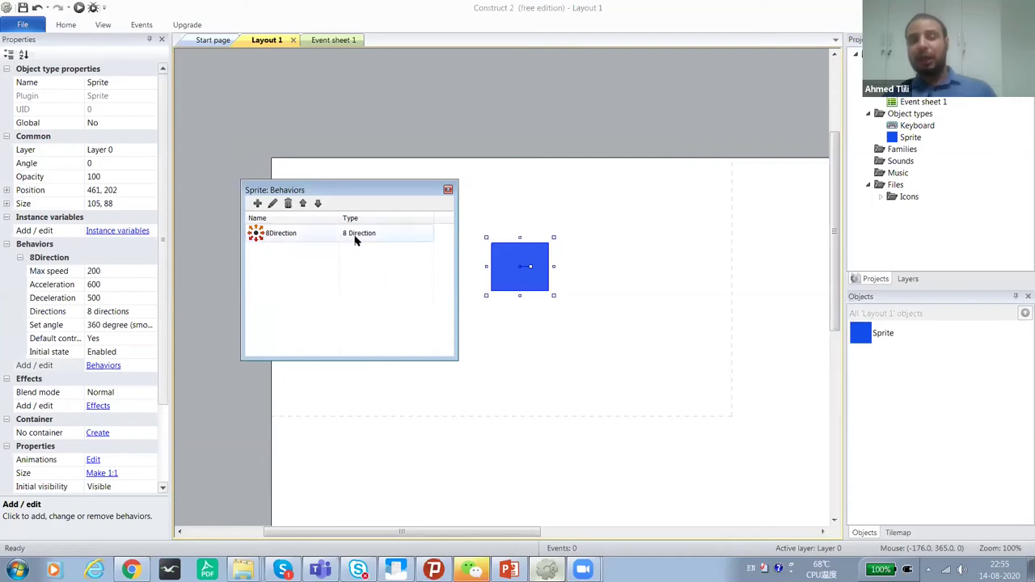
left_click(448, 190)
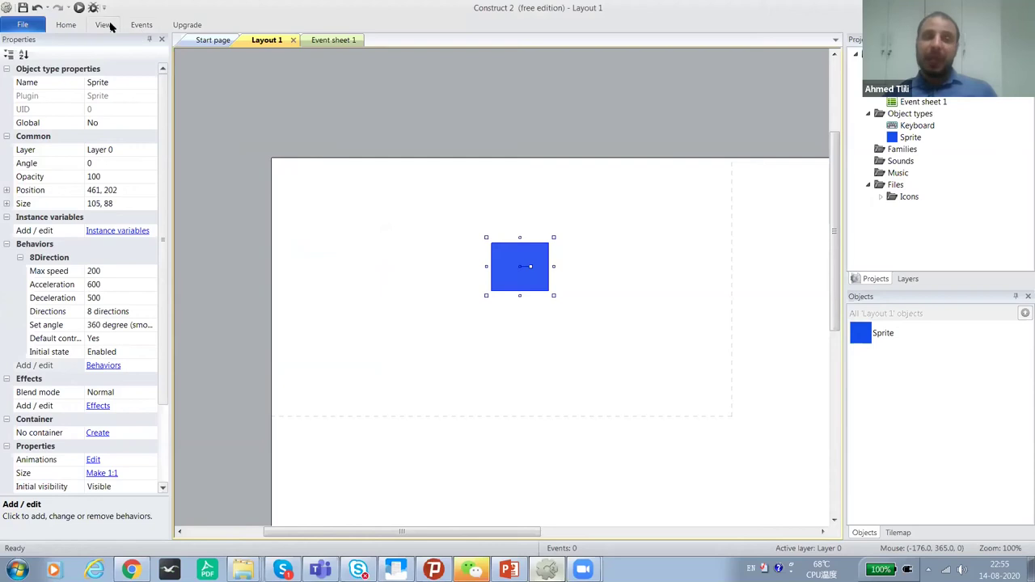
Run the layout in the browser to test the sprite's 8 Direction movement, close the preview and return to Construct 2.
left_click(78, 8)
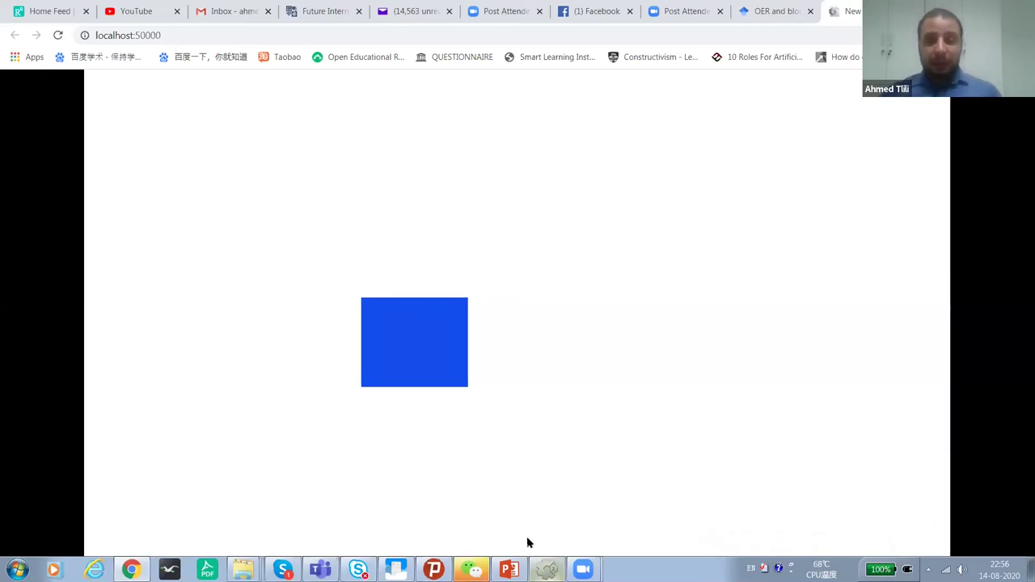
left_click(547, 570)
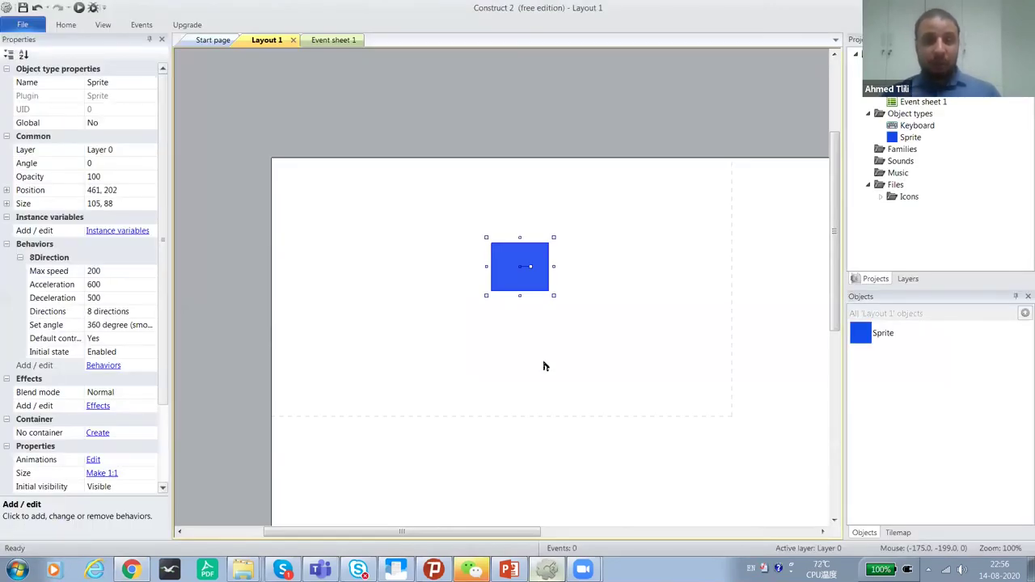
left_click(547, 569)
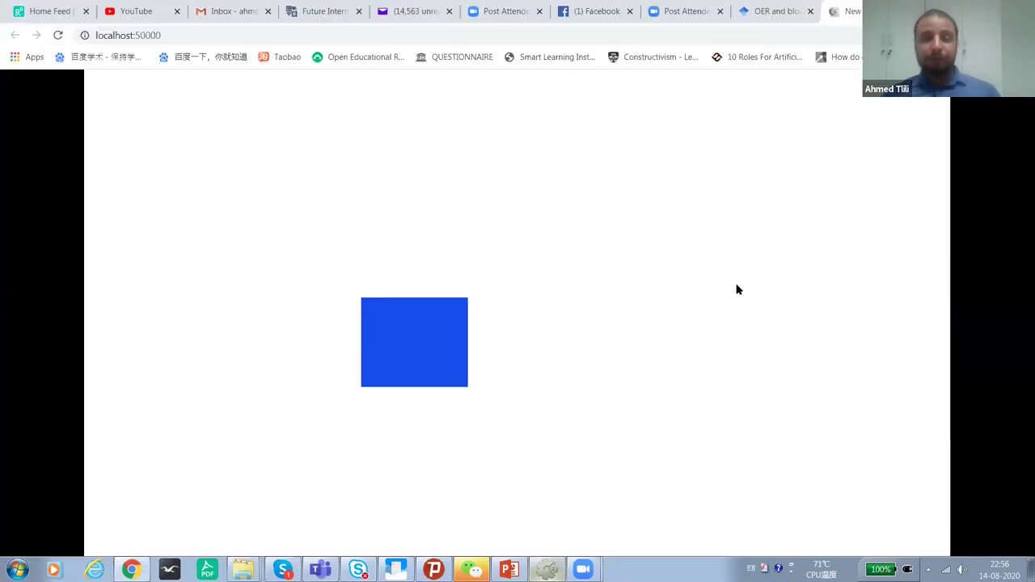
key("ctrl+w")
left_click(548, 568)
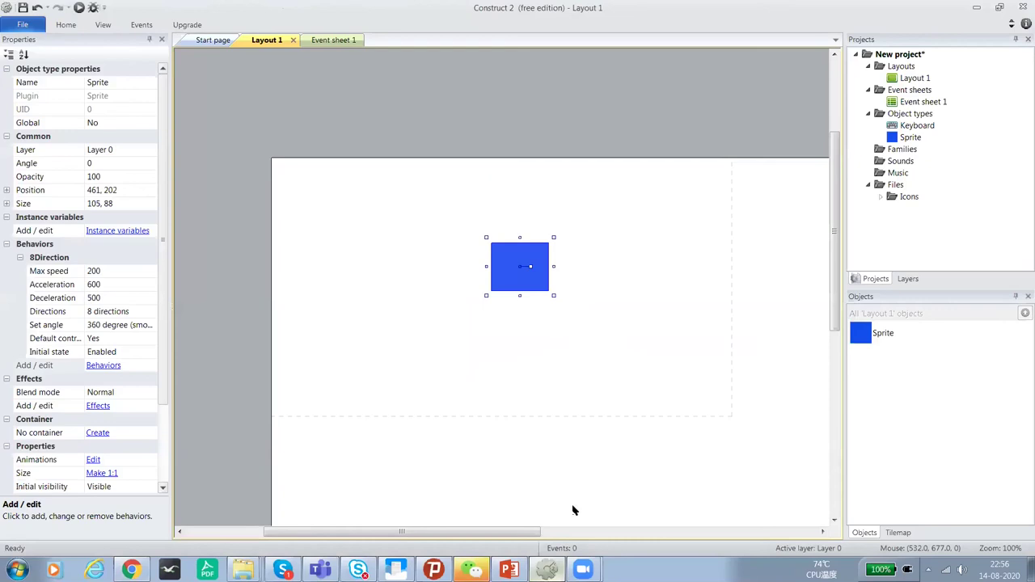
Move the blue sprite to about 371, 210 in the layout and deselect it.
left_click(600, 366)
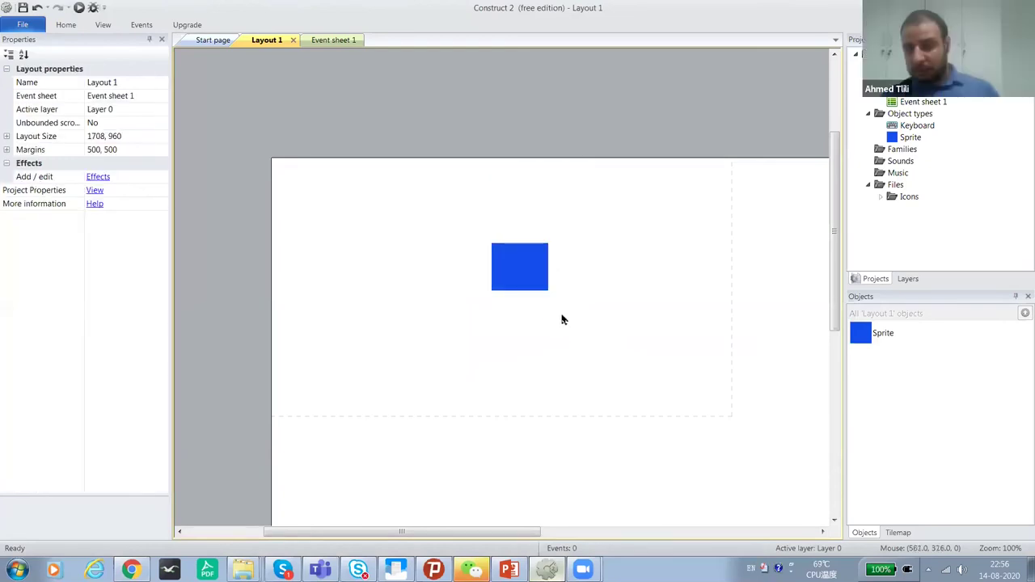
left_click(526, 281)
left_click_drag(526, 281, 481, 283)
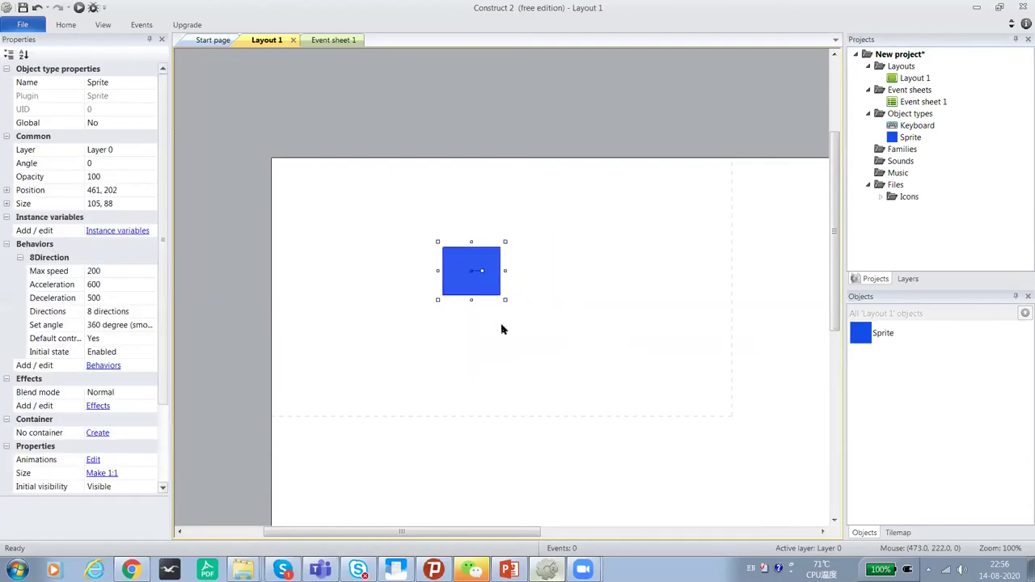
key("Escape")
left_click(482, 283)
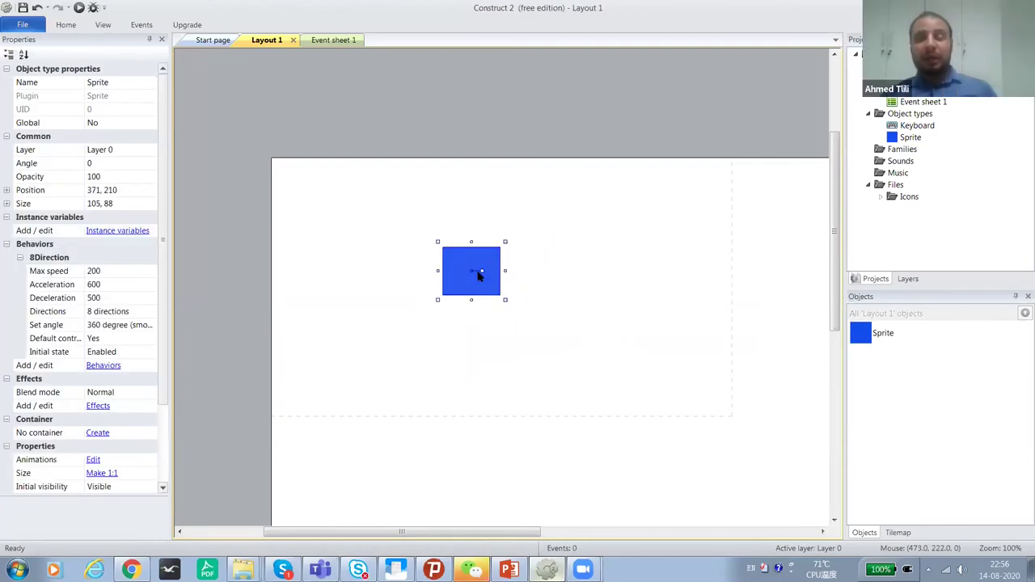
left_click(485, 352)
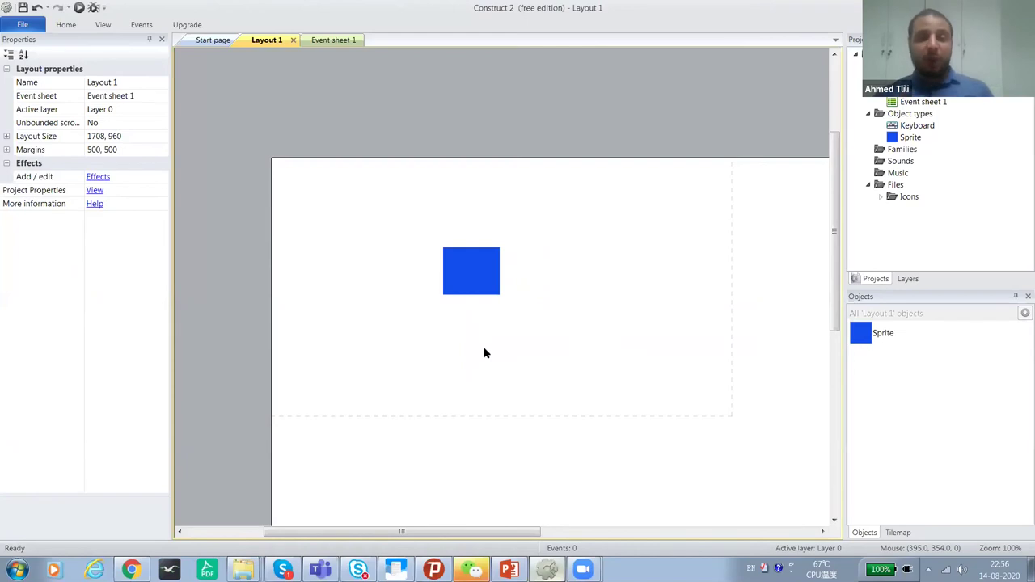
Insert a second Sprite object at about 579, 277, beside the blue sprite.
double_click(582, 329)
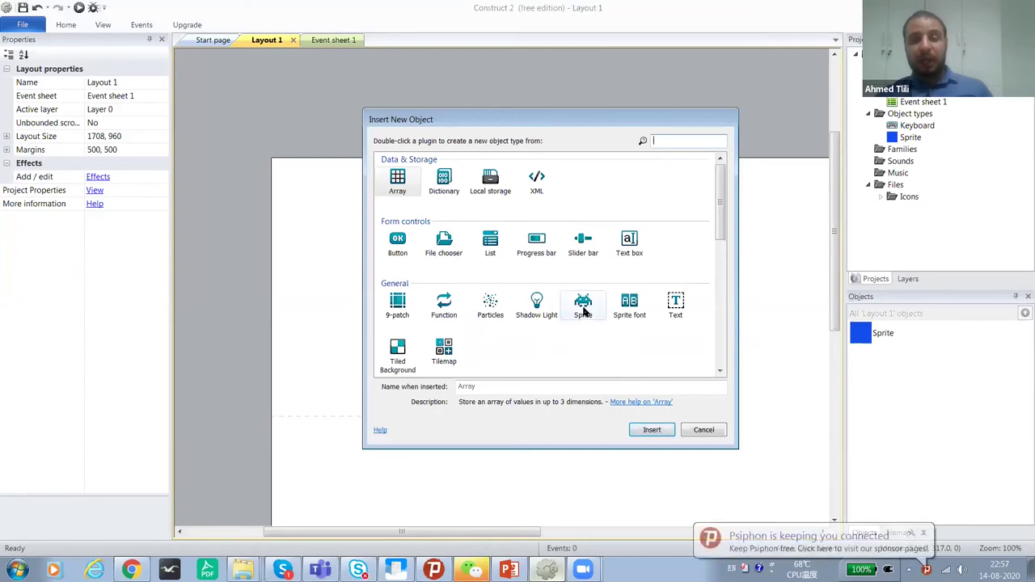
left_click(584, 311)
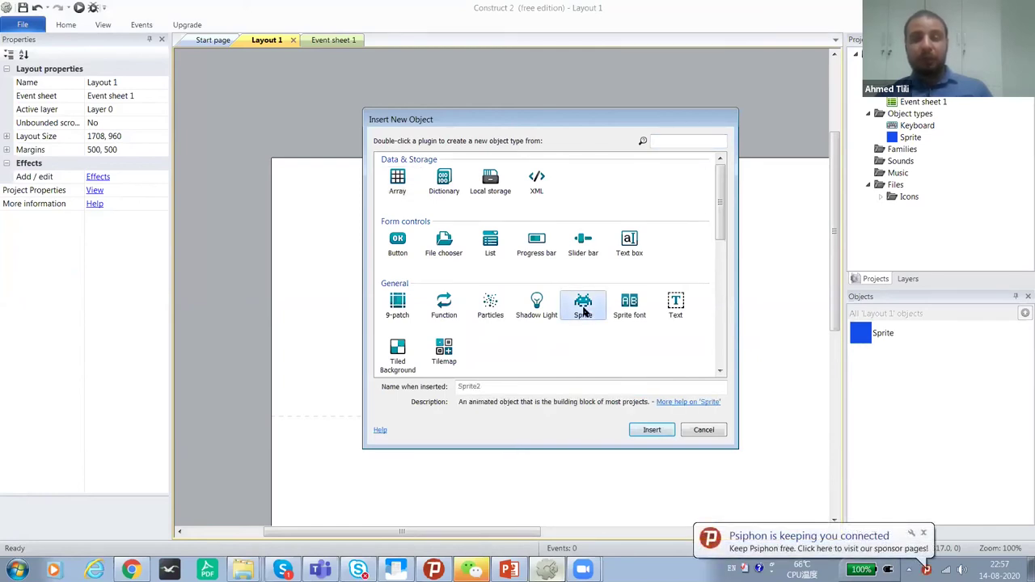
double_click(584, 312)
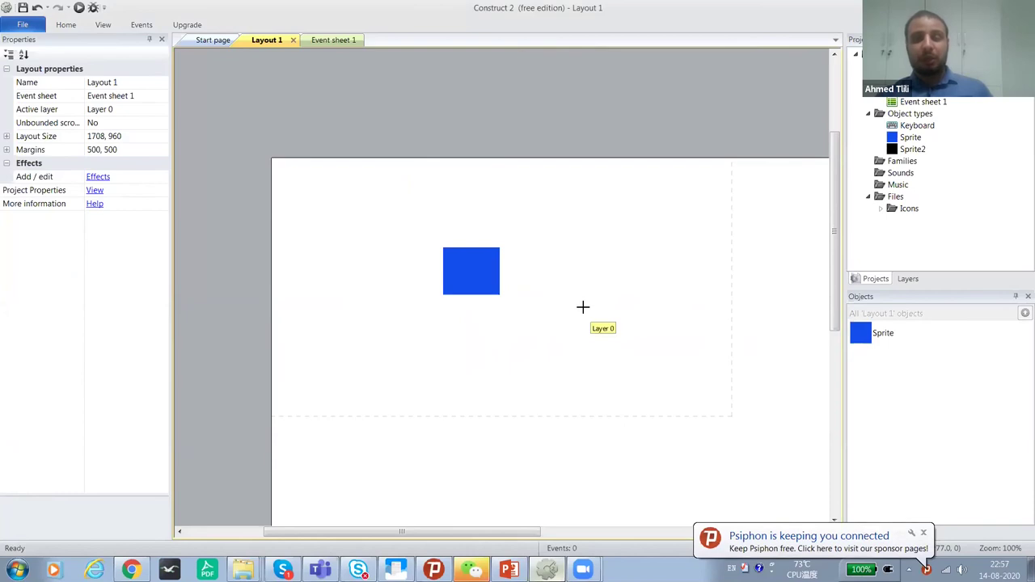
left_click(584, 306)
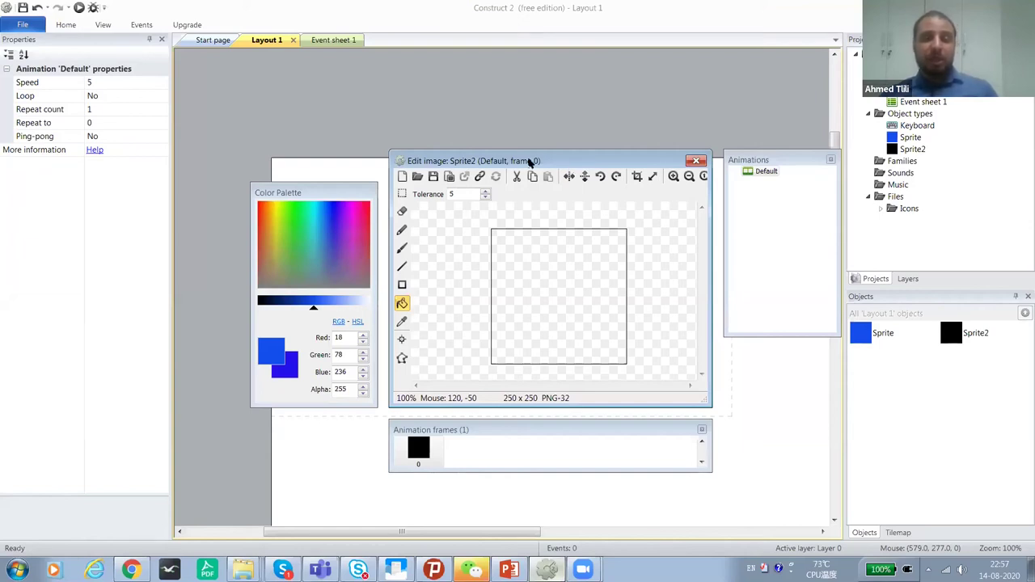
Fill the new sprite's image with pinkish red (244, 10, 84) and close the image editor.
left_click_drag(529, 162, 531, 168)
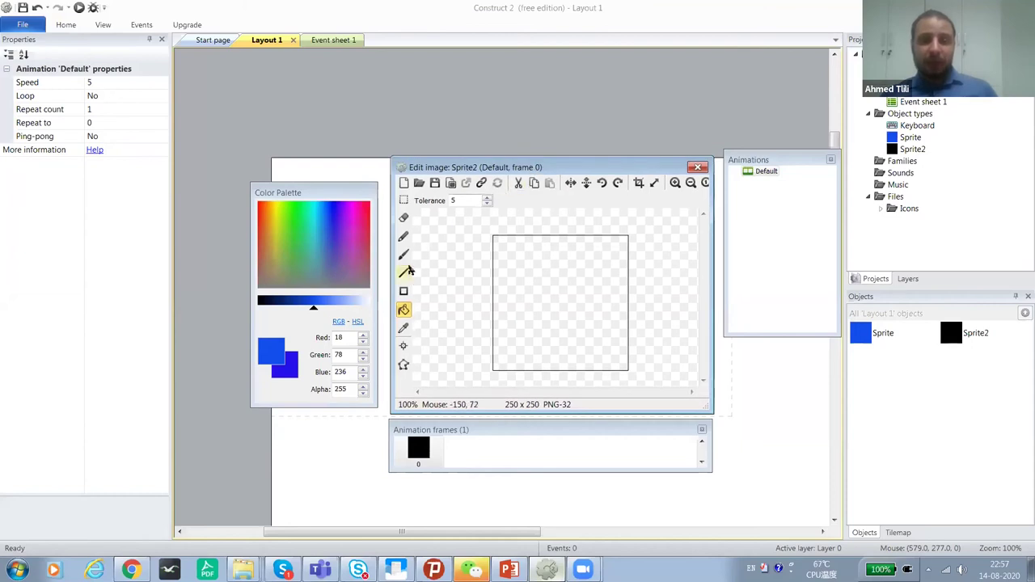
left_click(404, 312)
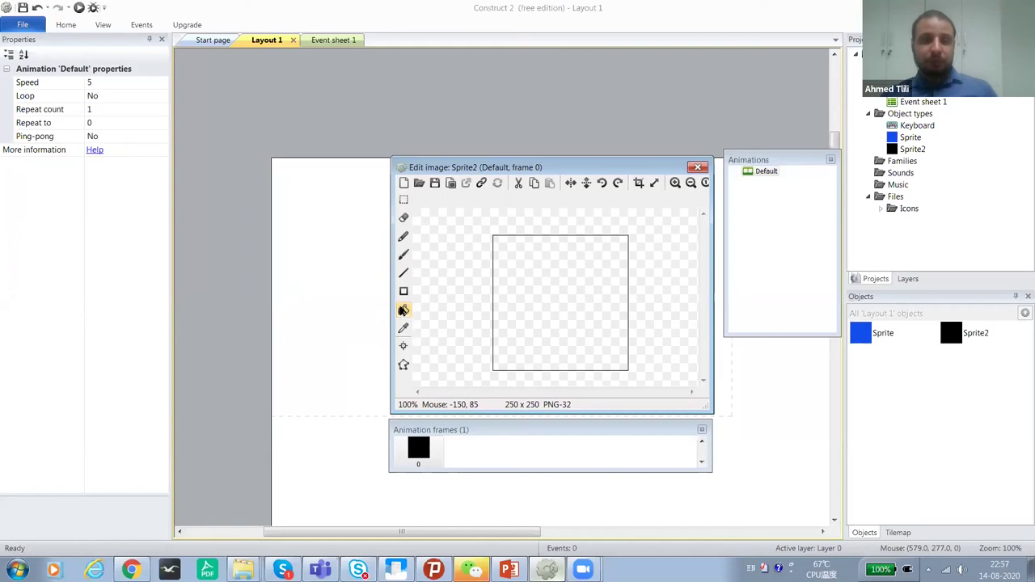
left_click(404, 311)
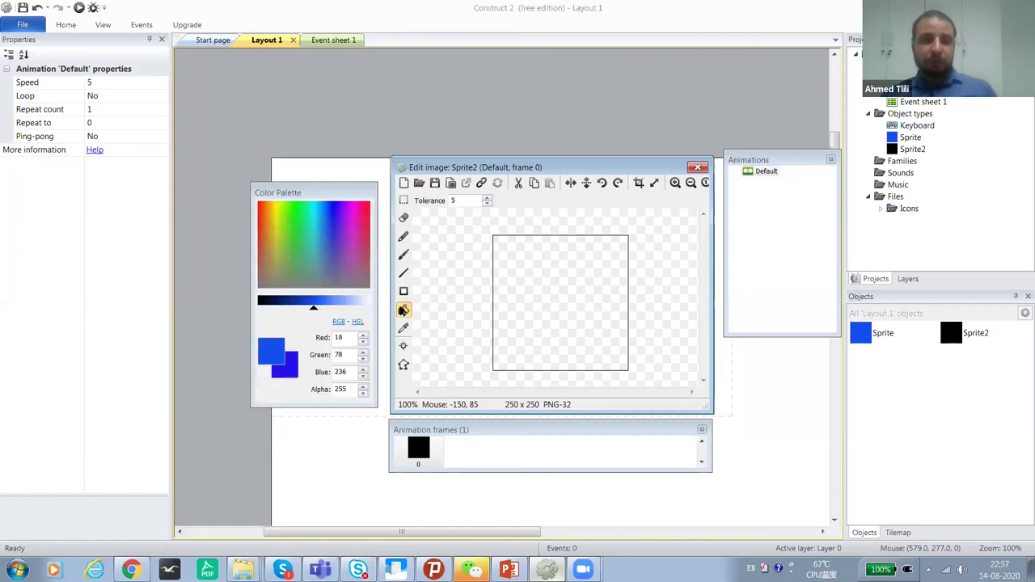
left_click(365, 211)
left_click(592, 322)
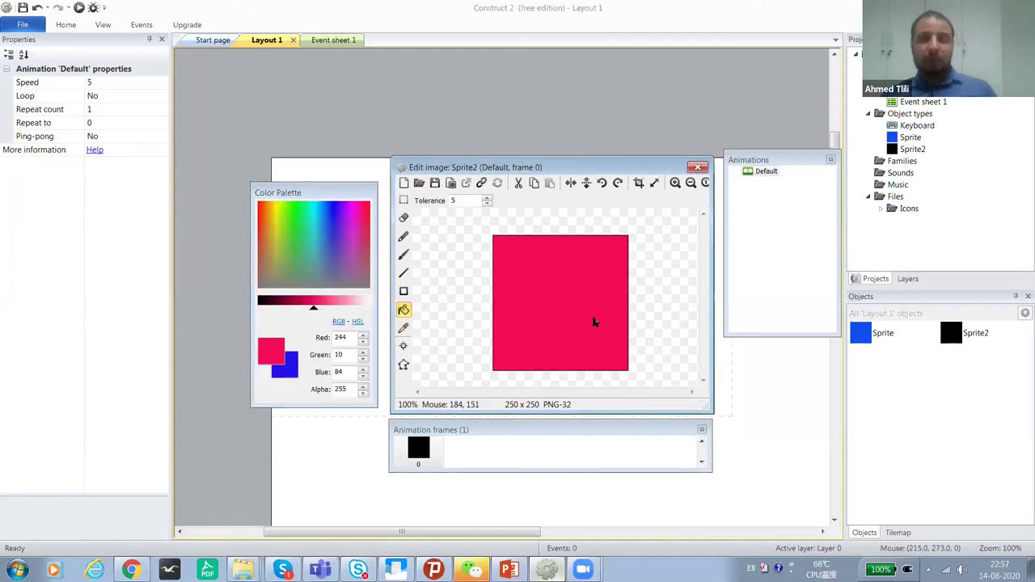
left_click(697, 167)
Move the red sprite away from the blue one and shrink it to about 100 by 79.
left_click(633, 258)
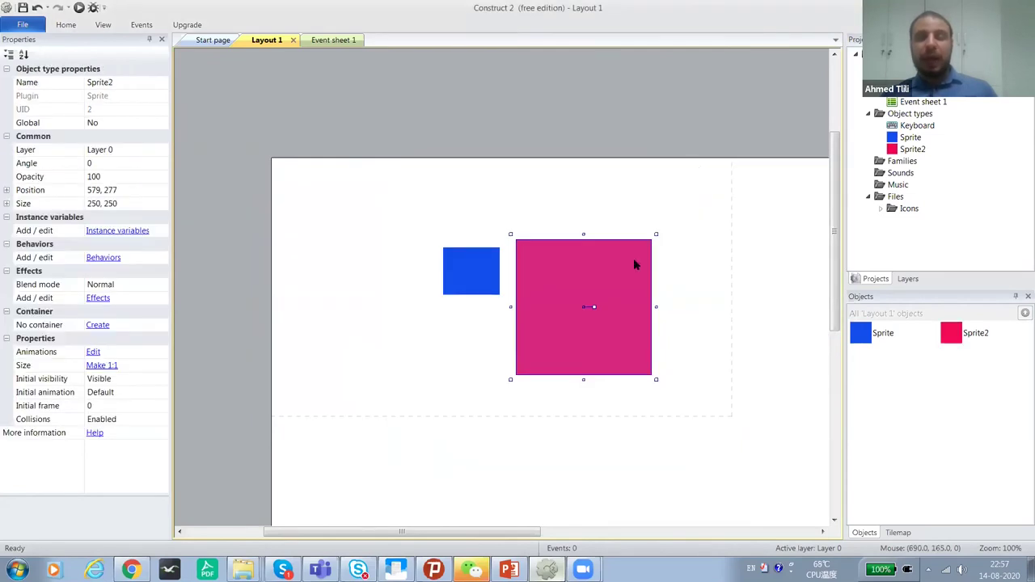
left_click_drag(634, 258, 695, 236)
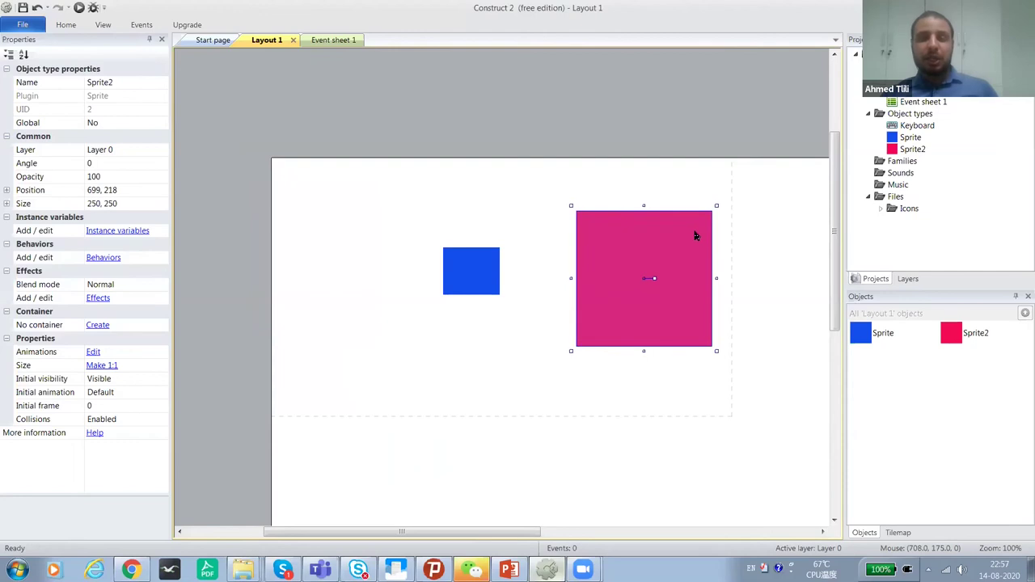
left_click_drag(570, 204, 673, 267)
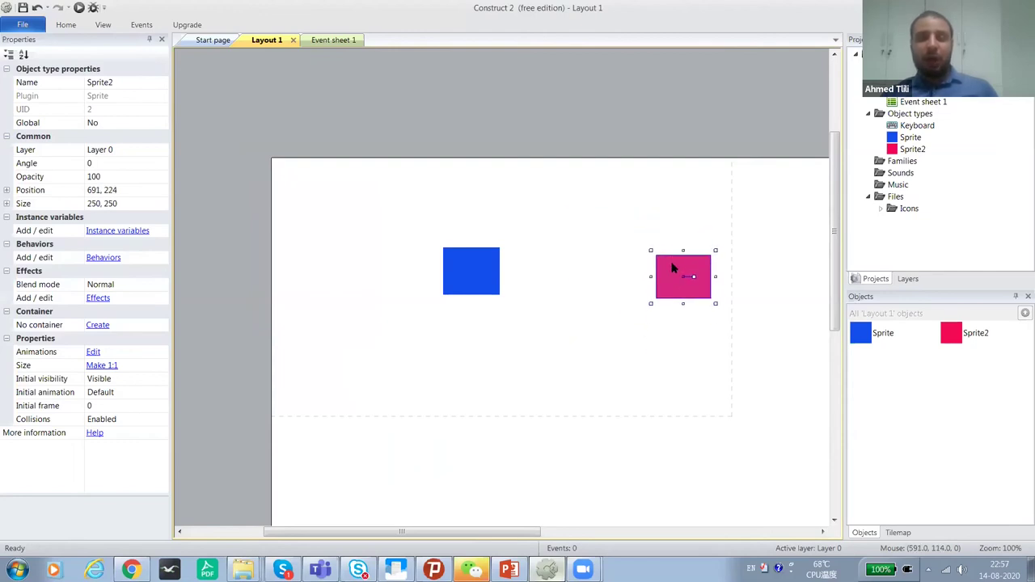
Shift the blue sprite further toward the layout's left edge and place the red sprite at about 666, 215.
left_click_drag(474, 266, 435, 269)
left_click_drag(676, 269, 623, 267)
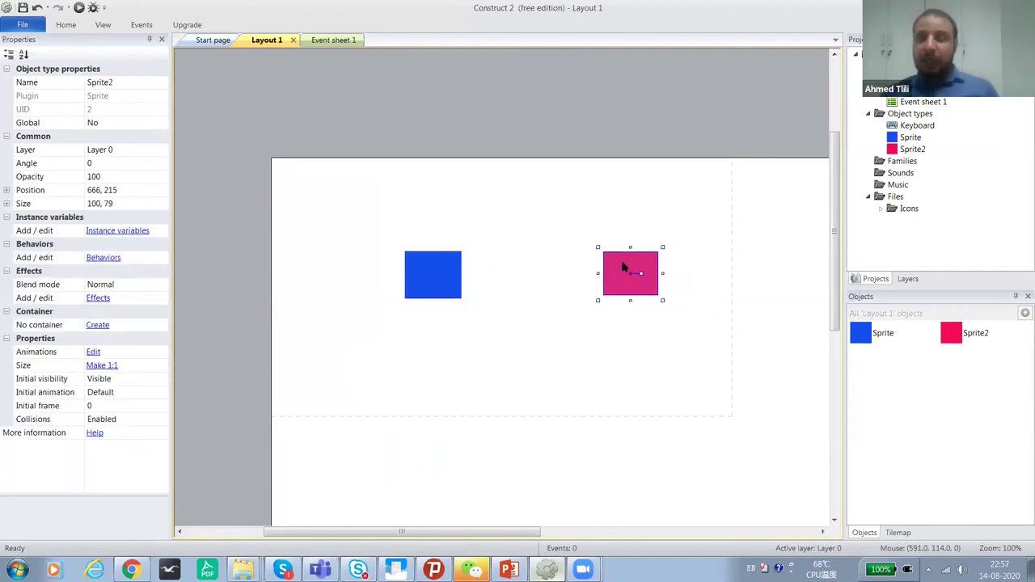
left_click(616, 316)
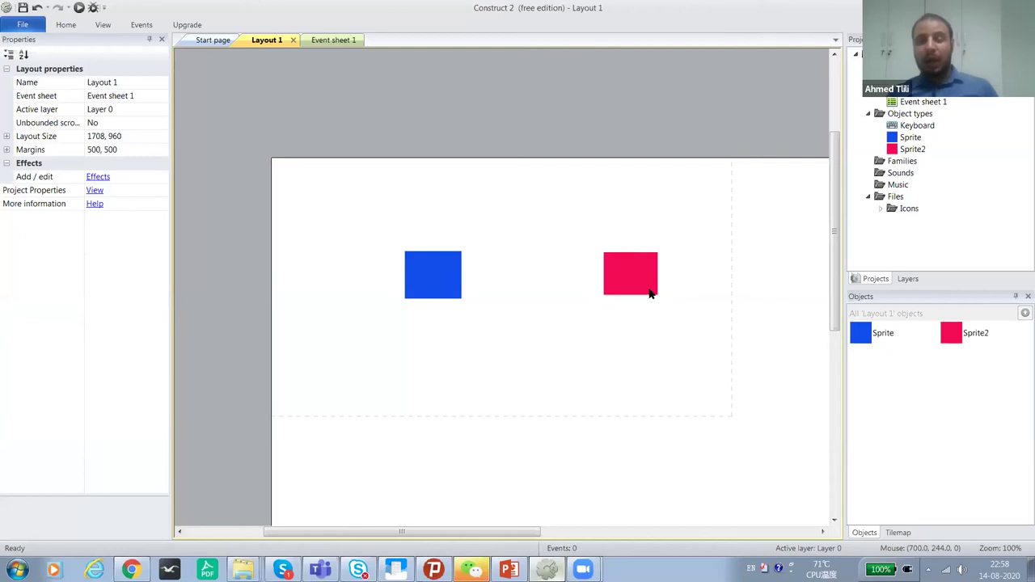
Preview the layout in the browser, move the blue sprite toward the red one, and return to Construct 2.
left_click(640, 279)
left_click(445, 282)
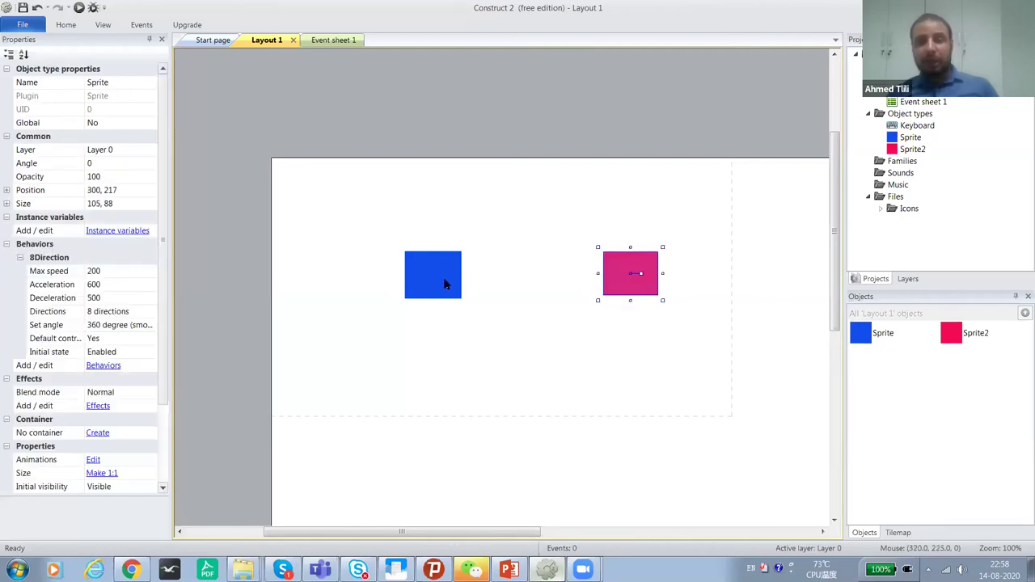
left_click(507, 300)
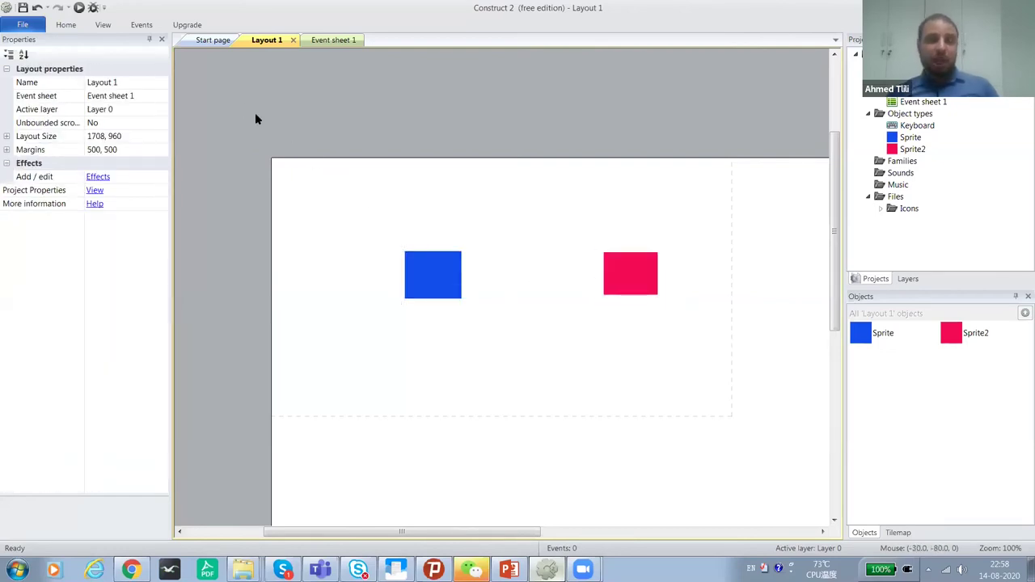
left_click(83, 8)
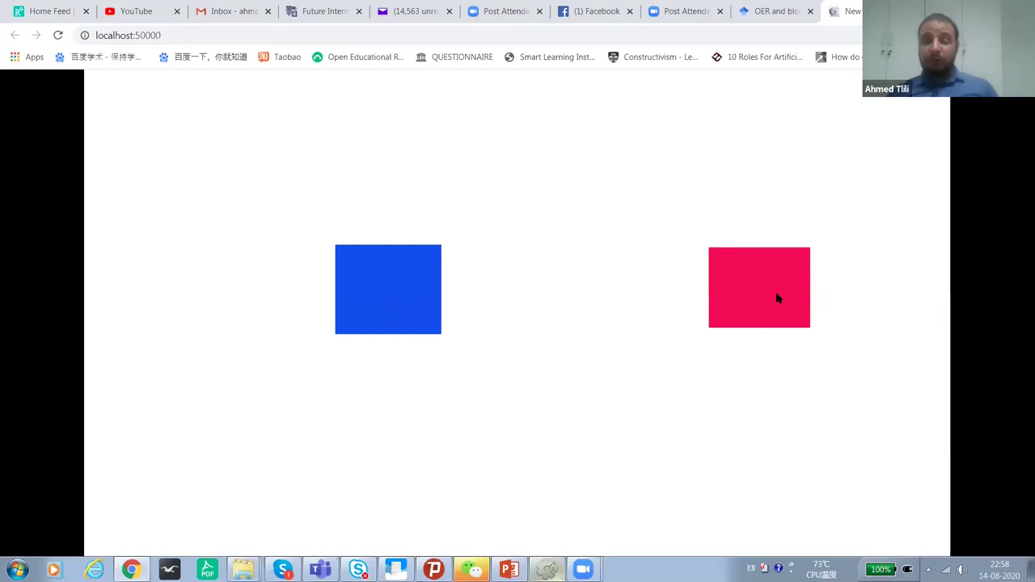
key("Right")
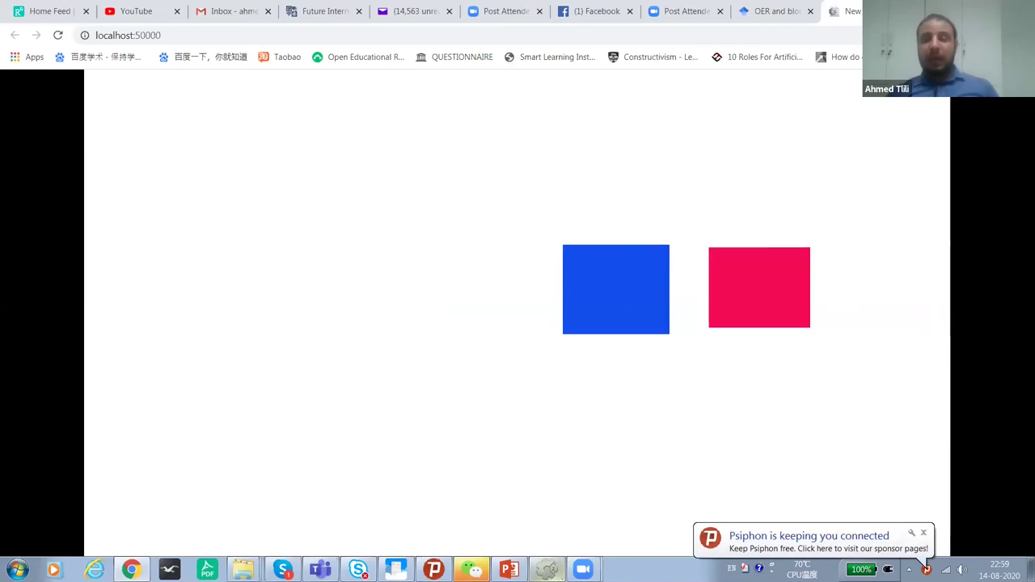
left_click(547, 569)
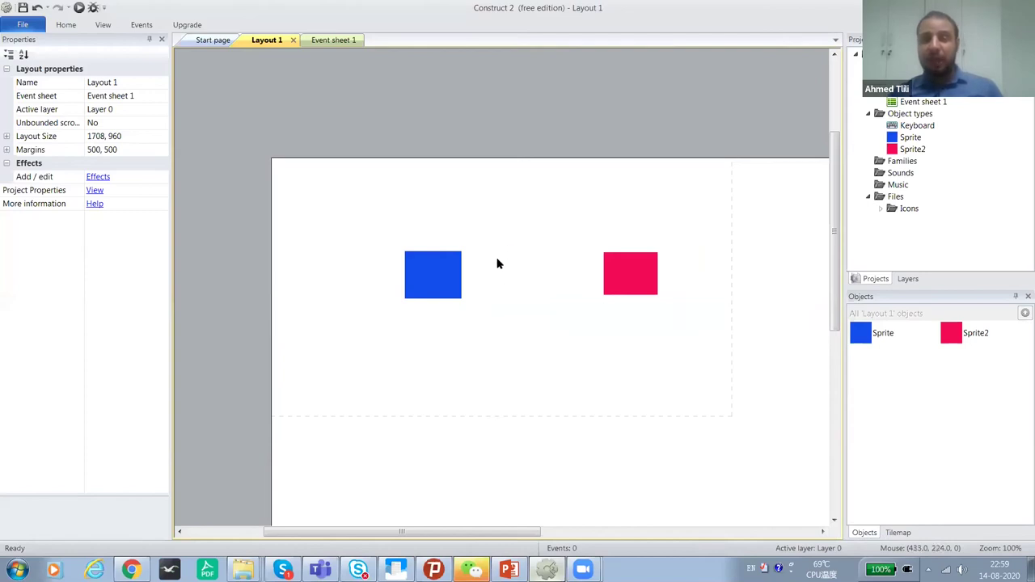
Add an event to Event sheet 1 with the Collisions enabled condition for the blue Sprite.
left_click(335, 41)
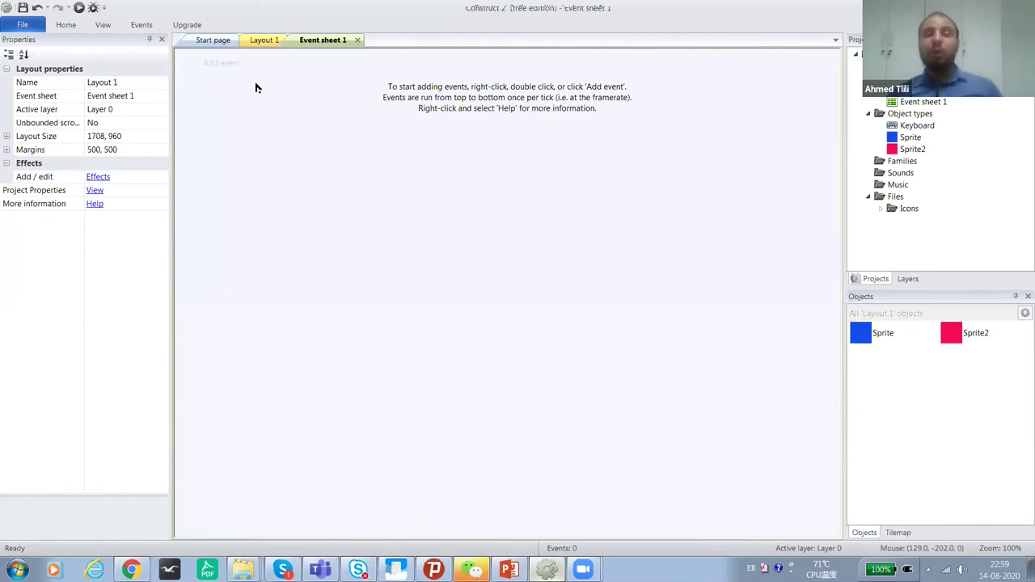
left_click(226, 64)
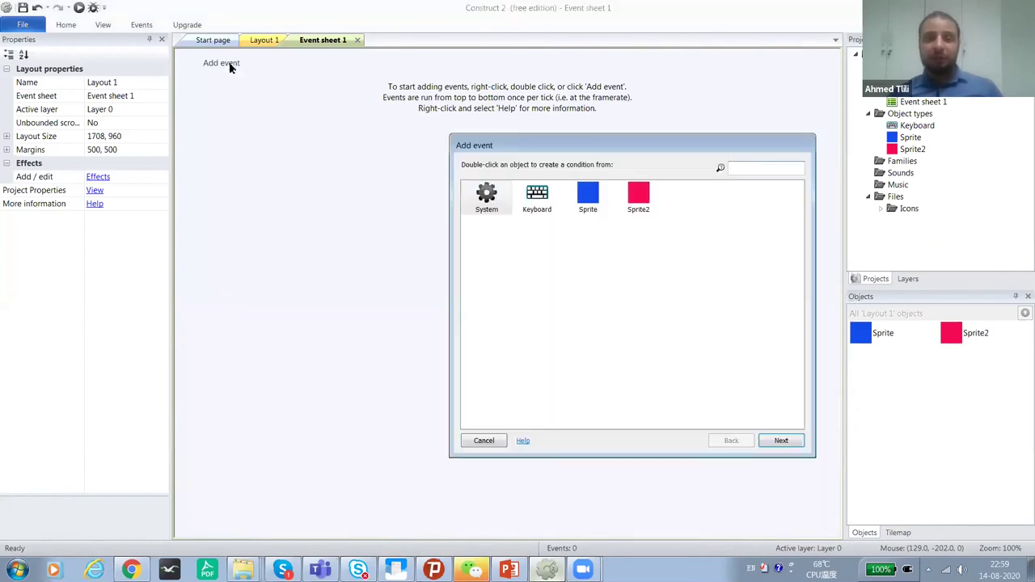
left_click(590, 207)
double_click(589, 203)
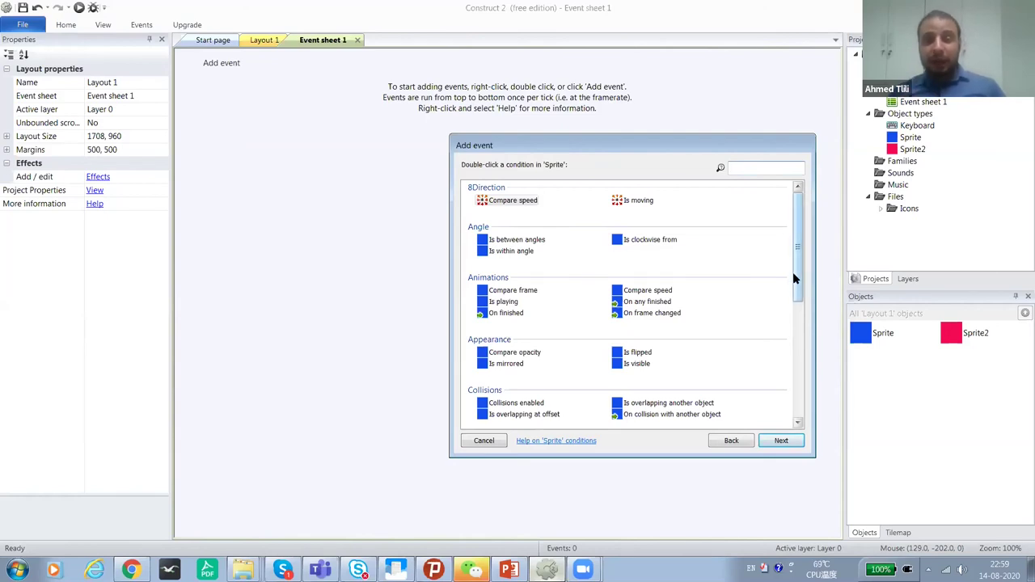
left_click(718, 440)
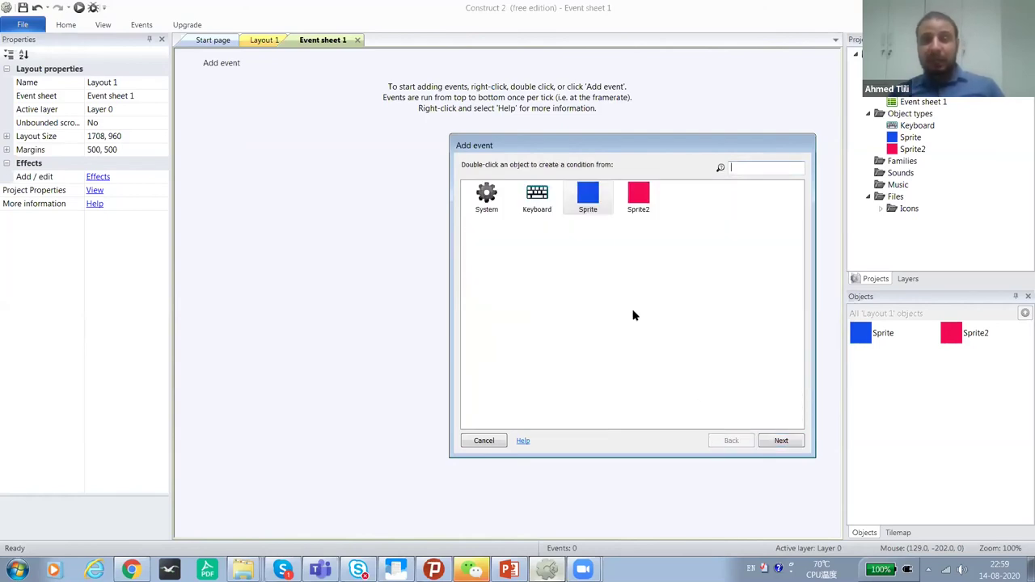
double_click(591, 200)
key("Down")
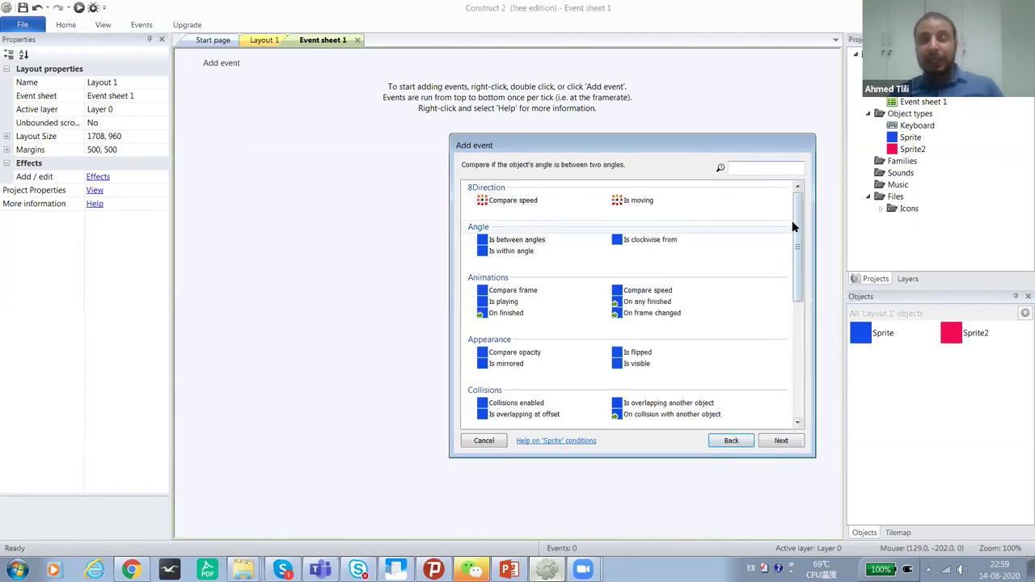
scroll(802, 233, "down", 1)
scroll(802, 233, "down", 1)
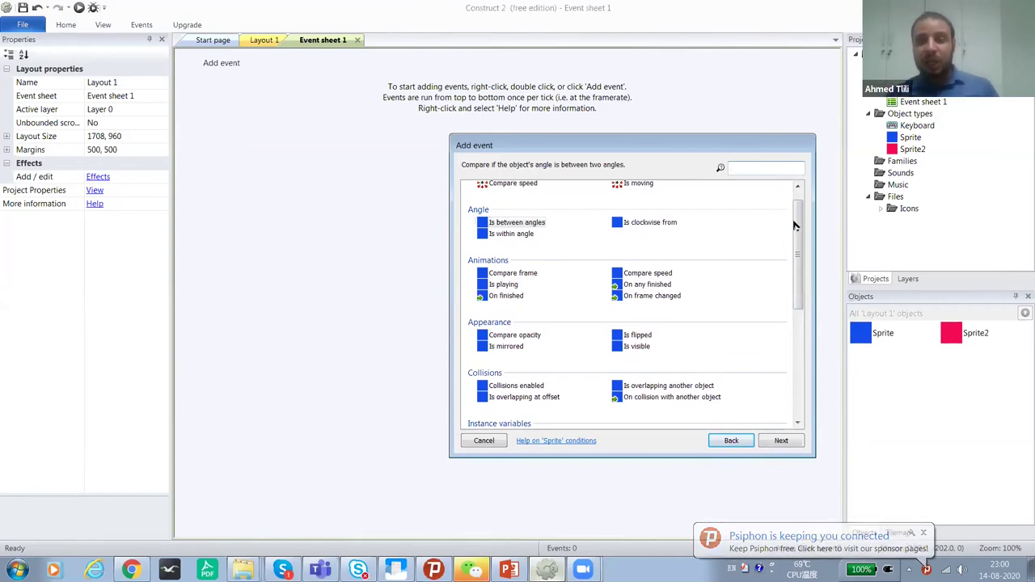
left_click_drag(796, 219, 792, 253)
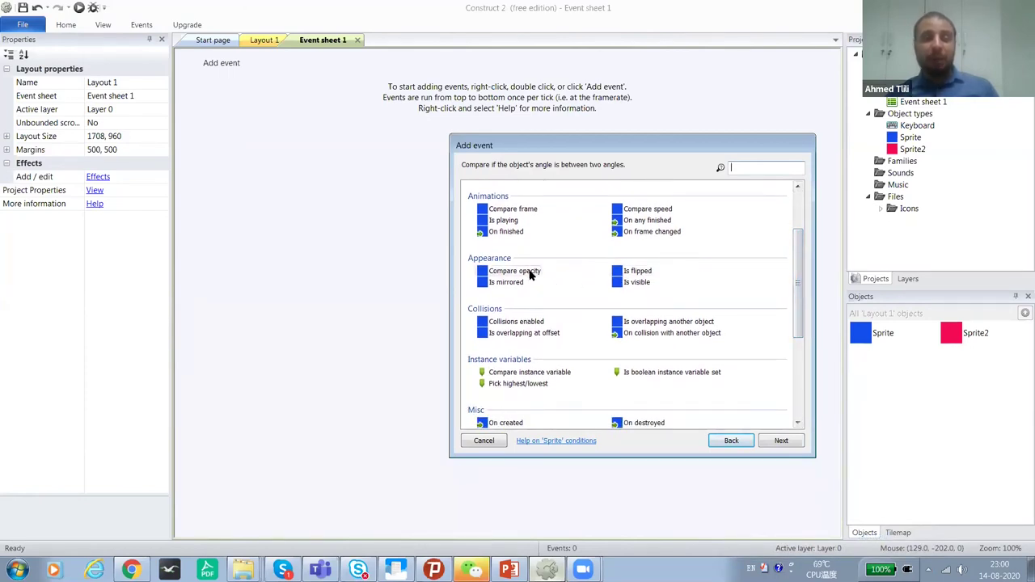
left_click(533, 326)
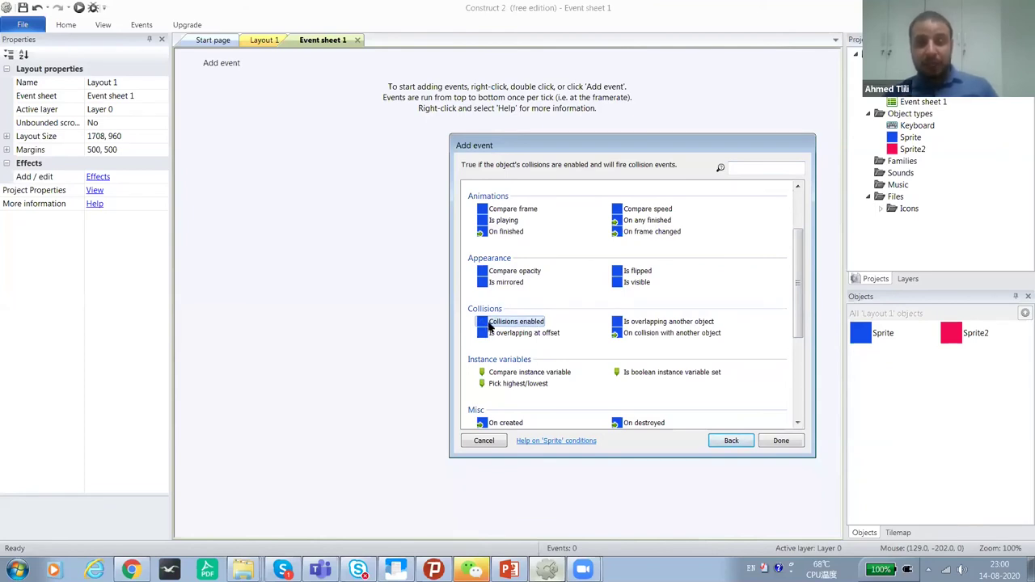
double_click(493, 323)
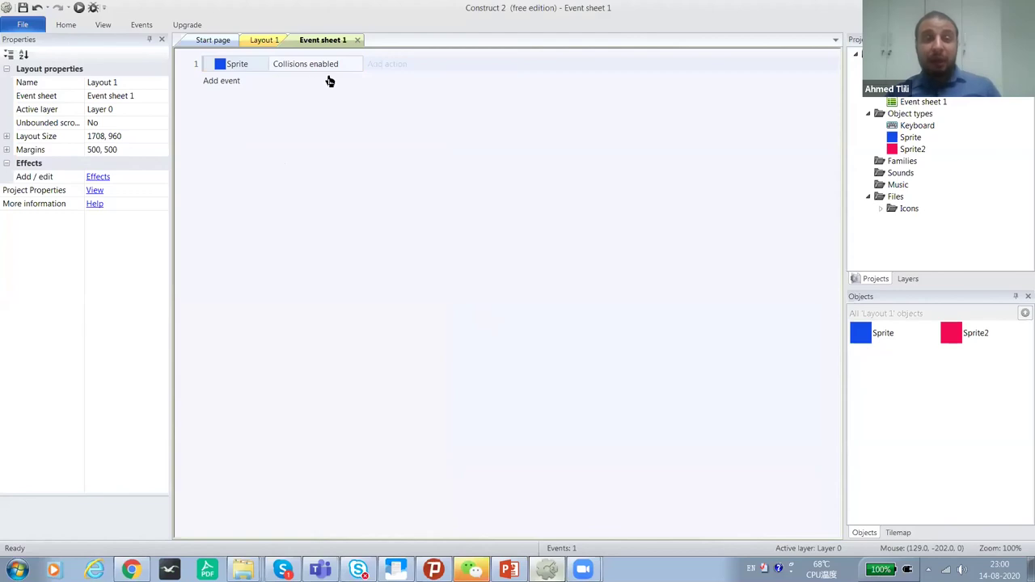
Replace the event's condition with On collision with another object, choosing Sprite2 as the object.
left_click(387, 64)
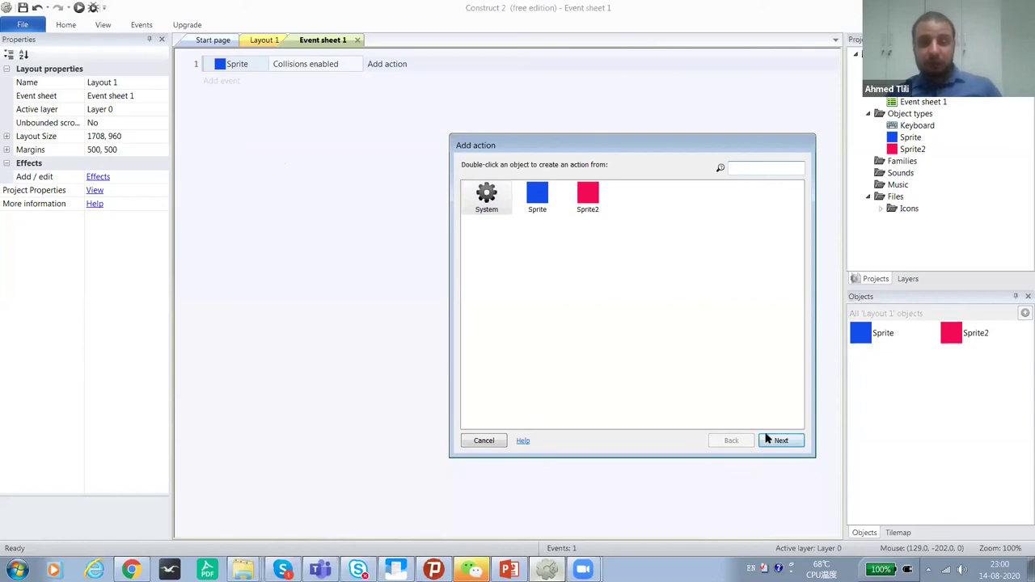
left_click(484, 441)
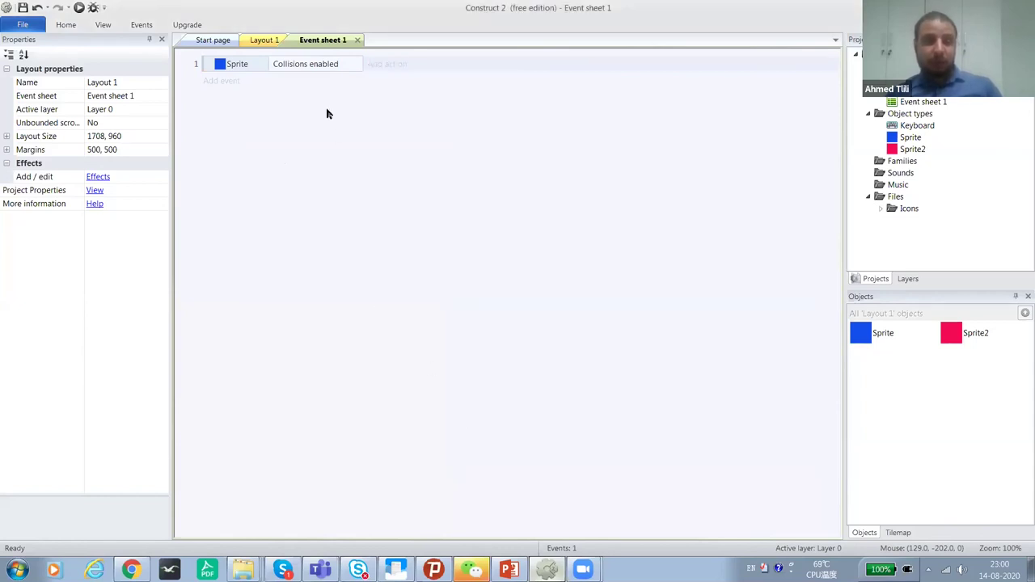
double_click(284, 64)
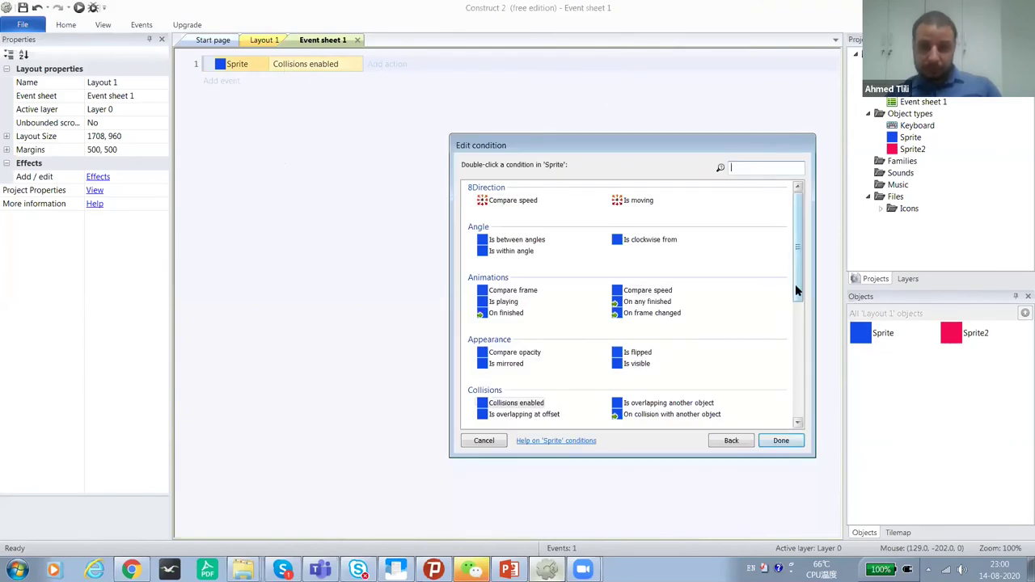
scroll(795, 290, "down", 1)
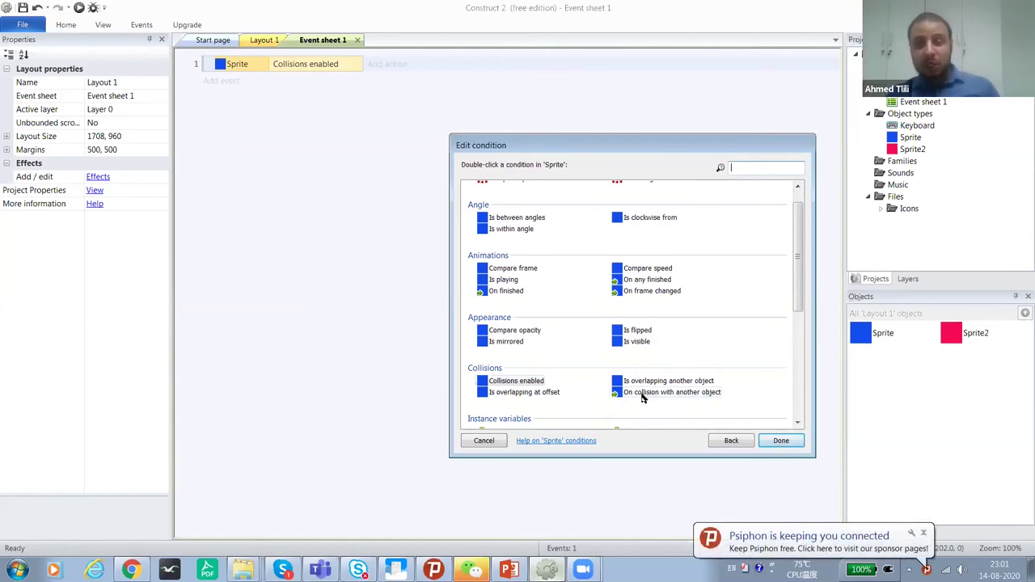
double_click(643, 394)
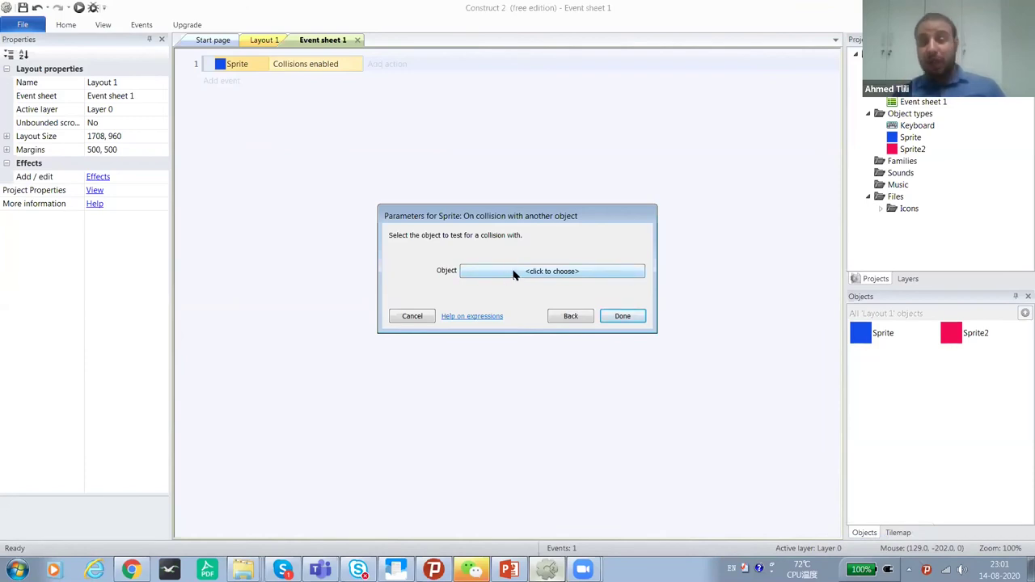
left_click(513, 274)
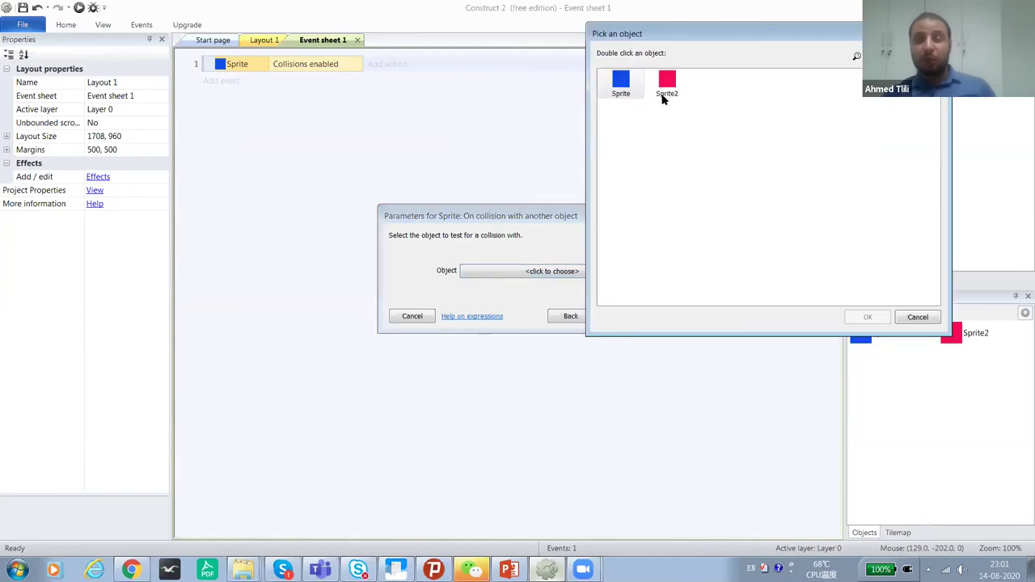
double_click(666, 94)
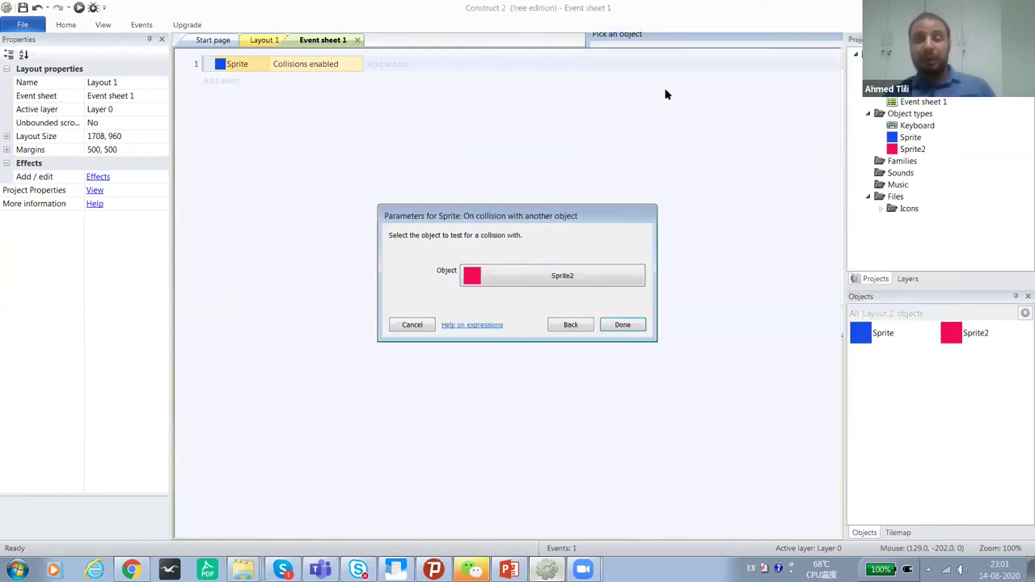
left_click(623, 324)
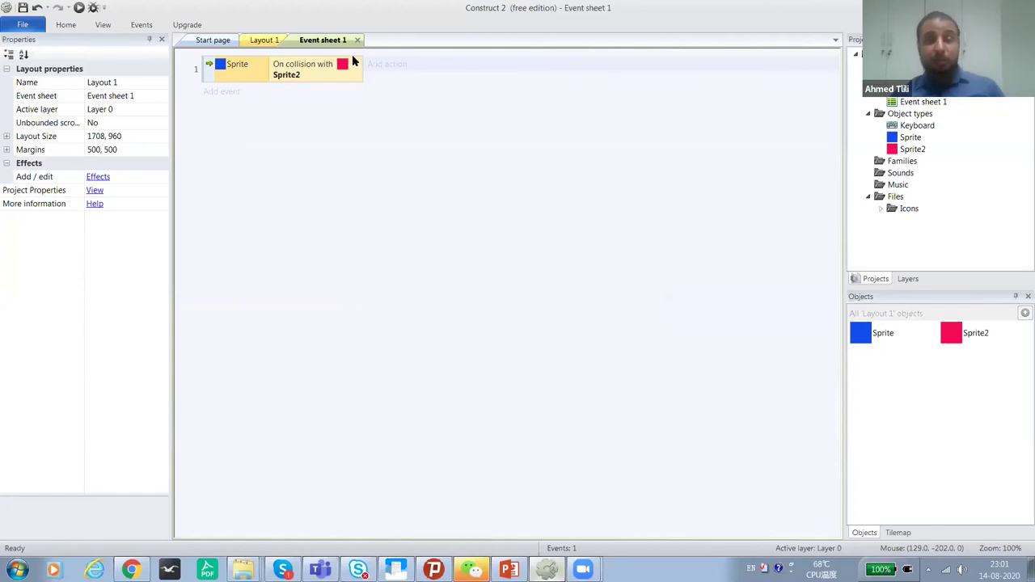
Add an action to the collision event that destroys the blue Sprite.
left_click(381, 69)
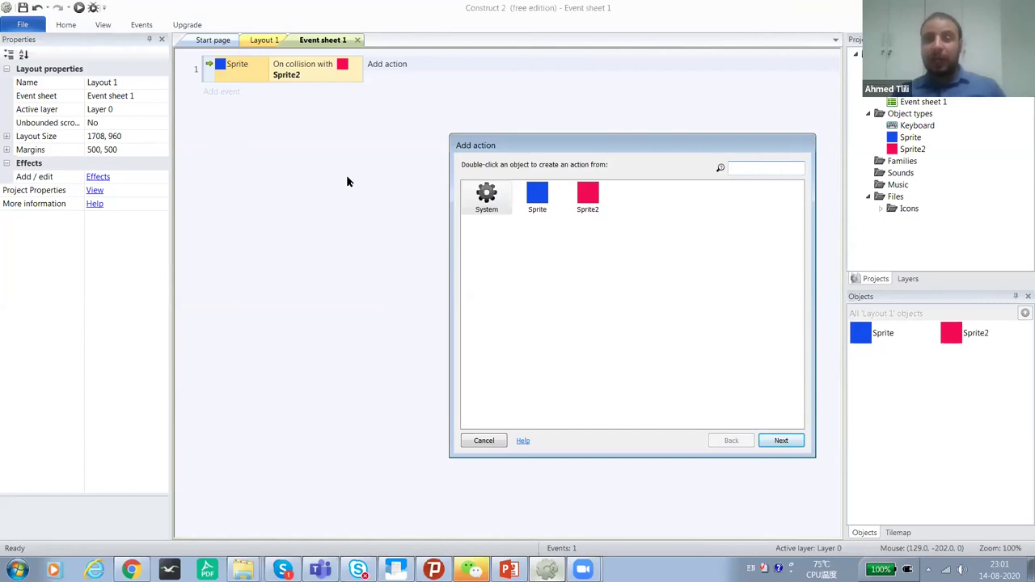
left_click(486, 443)
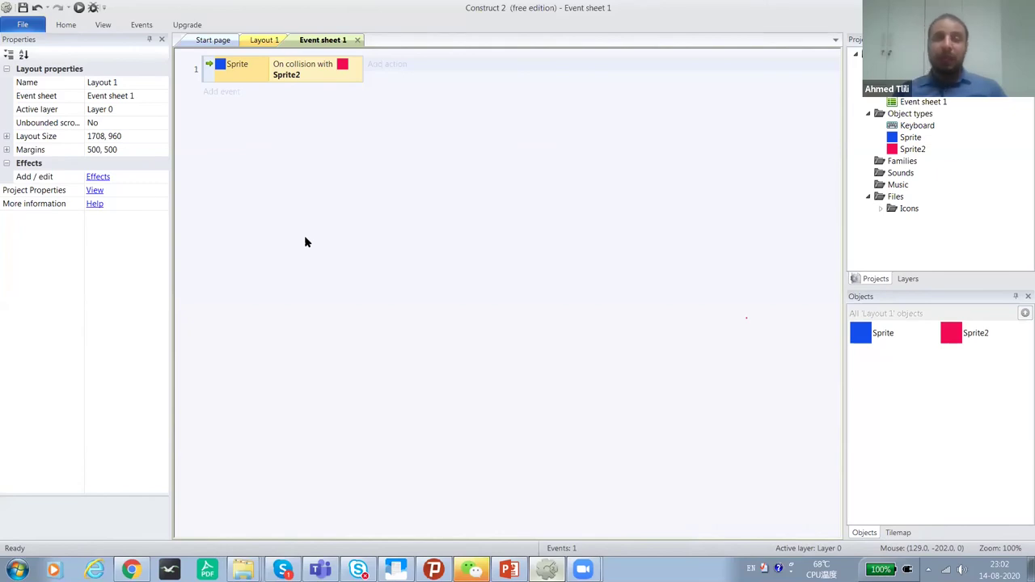
left_click(389, 69)
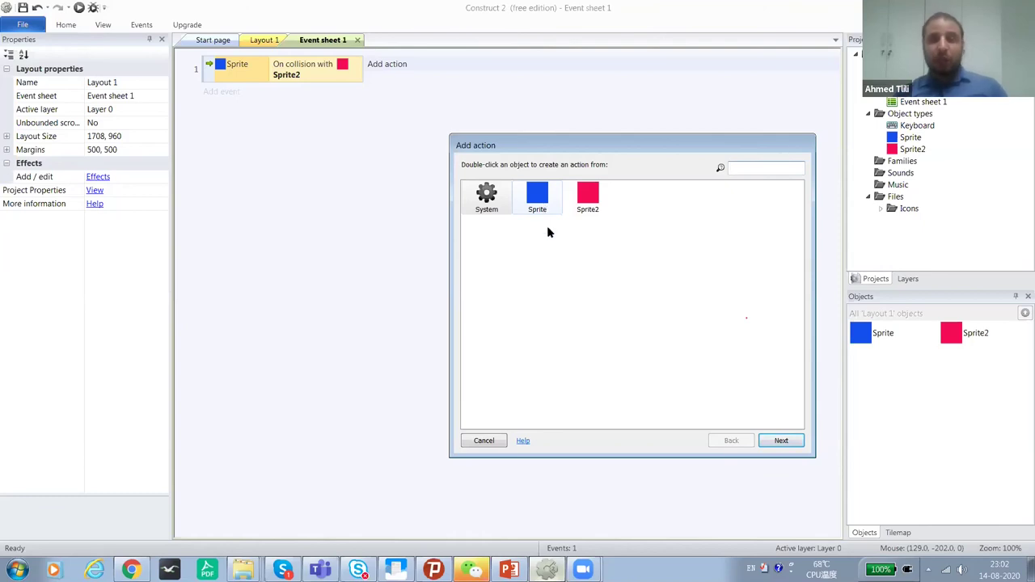
double_click(540, 197)
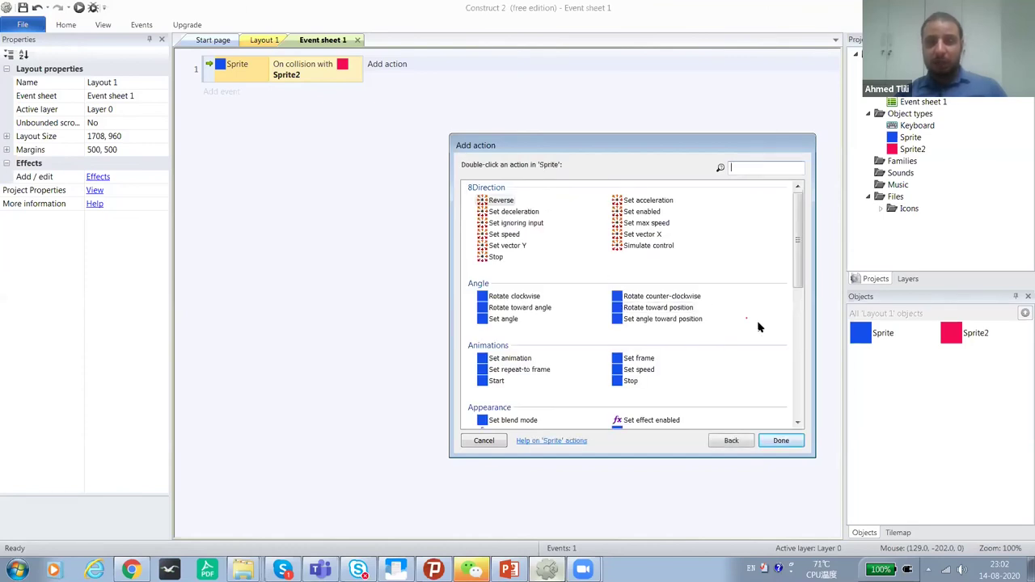
left_click_drag(797, 282, 792, 369)
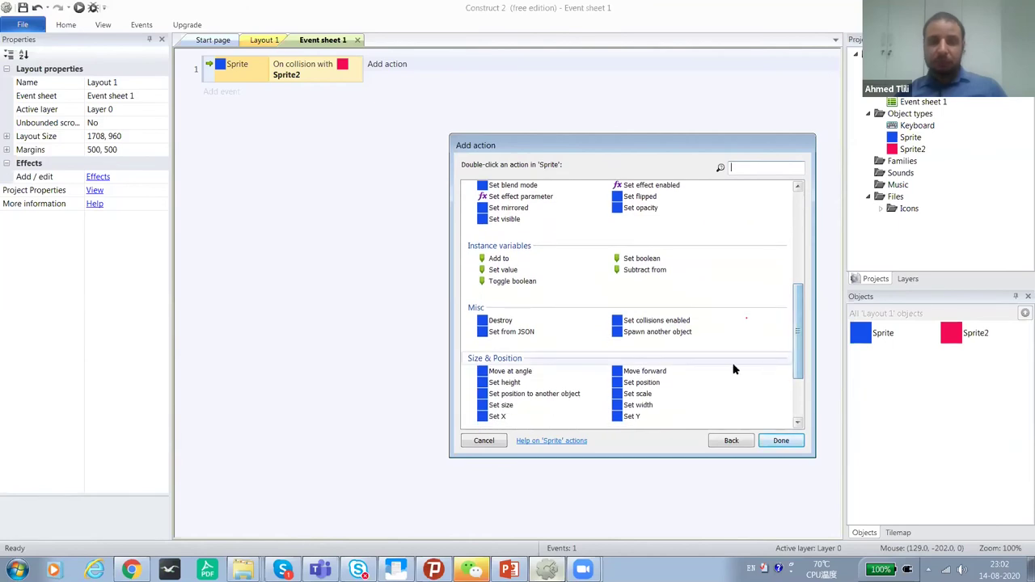
left_click(492, 323)
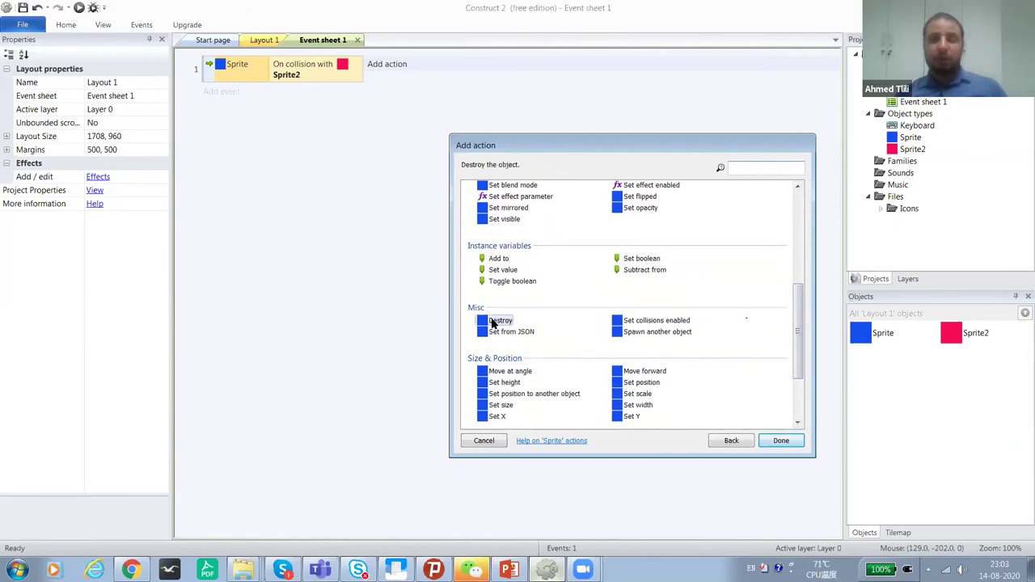
key("Escape")
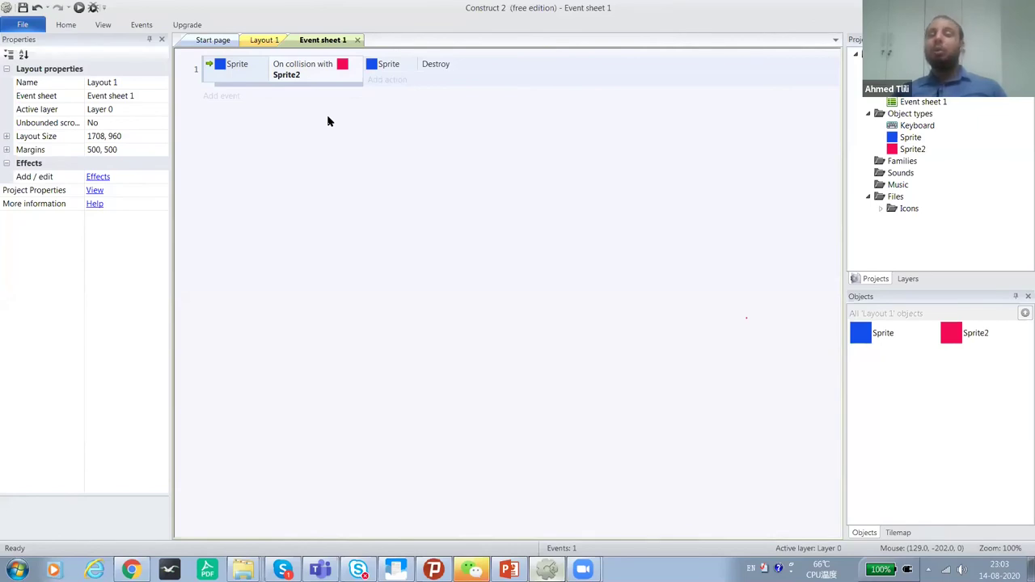
Preview the game in the browser to test the blue sprite's collision with the red one, and return to Construct 2.
left_click(80, 8)
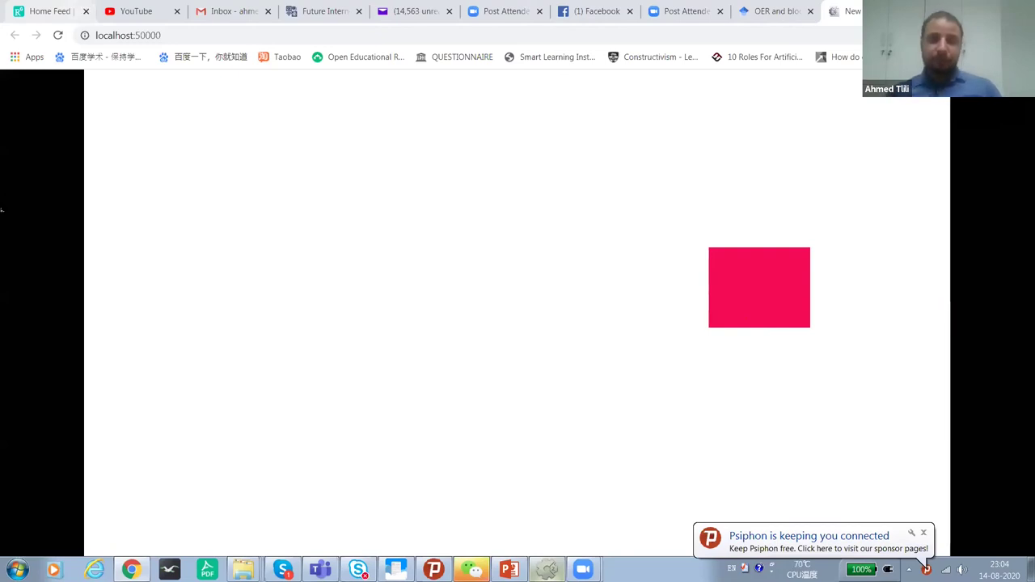
left_click(535, 554)
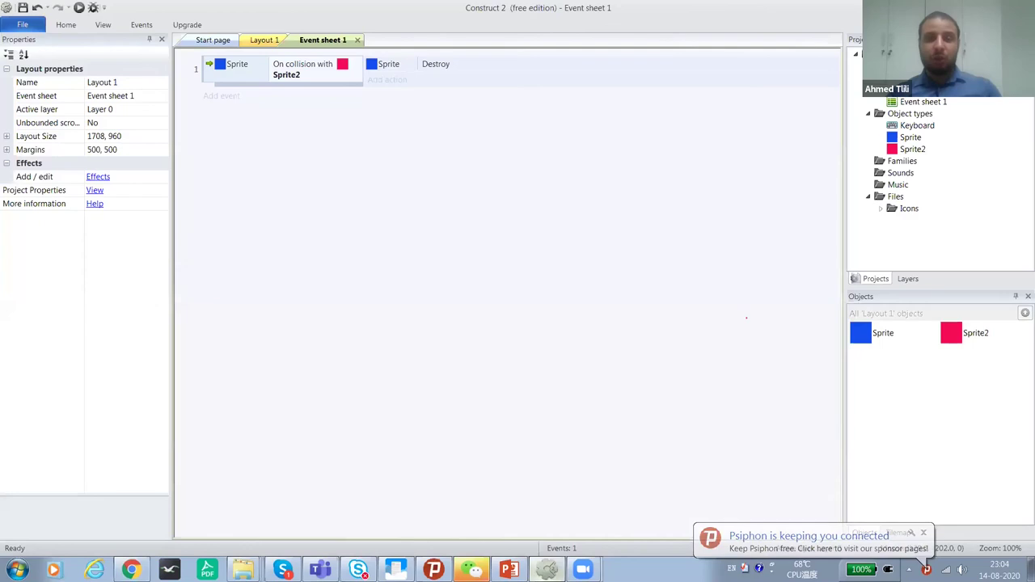
Insert a Text object into Layout 1, placed below and between the blue and red sprites.
left_click(264, 40)
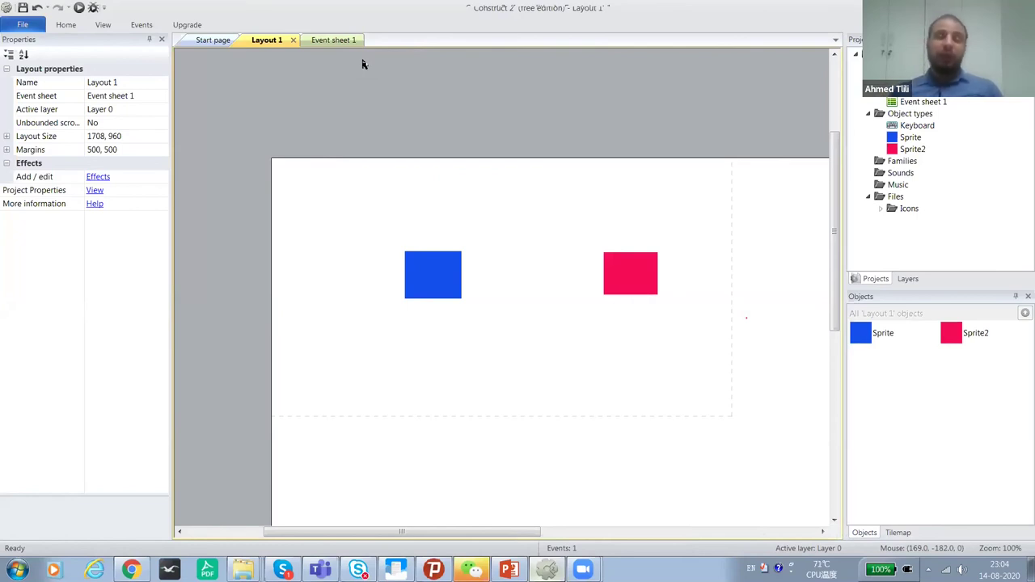
double_click(516, 370)
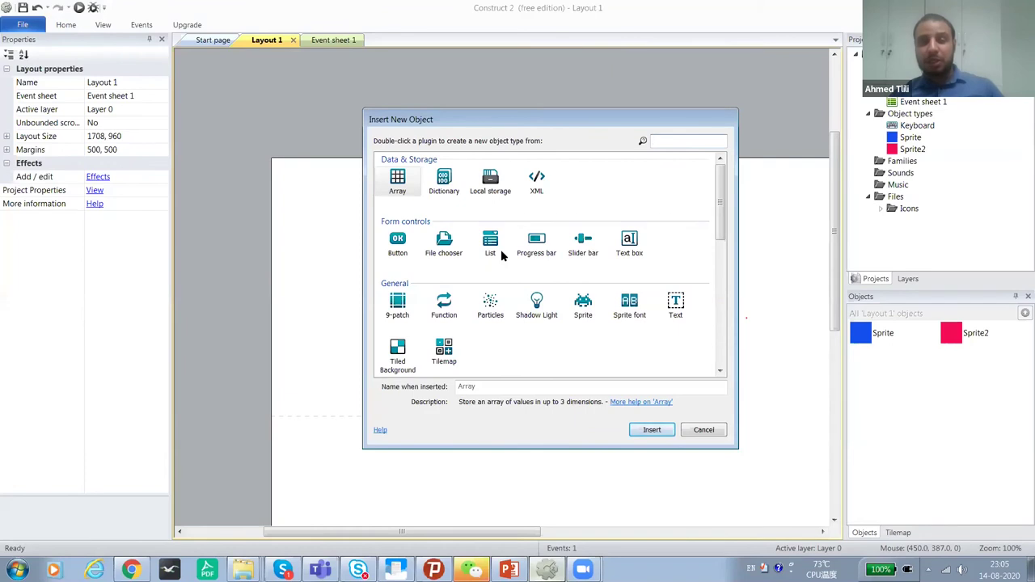
left_click_drag(718, 230, 719, 229)
scroll(719, 229, "down", 2)
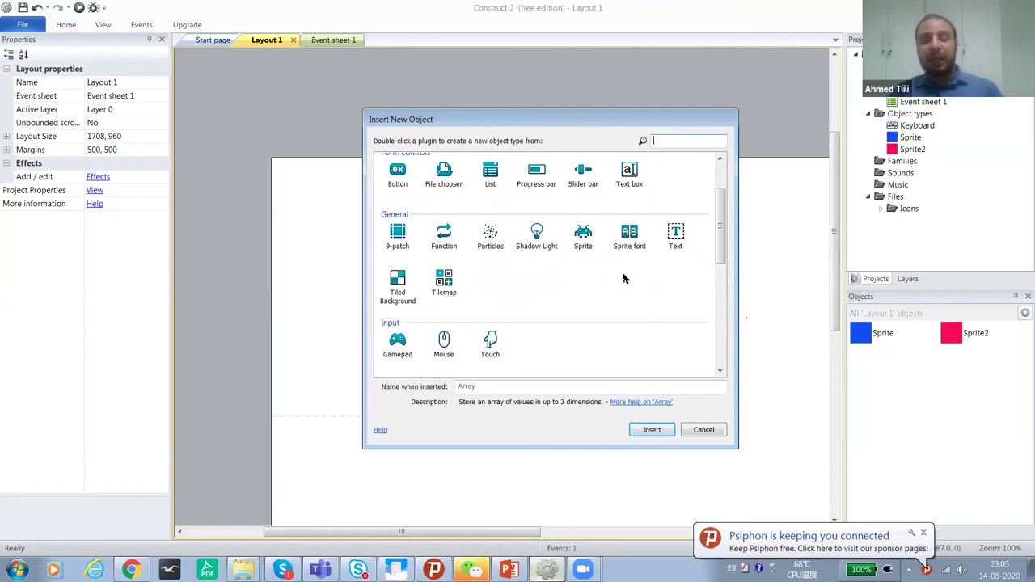
double_click(676, 235)
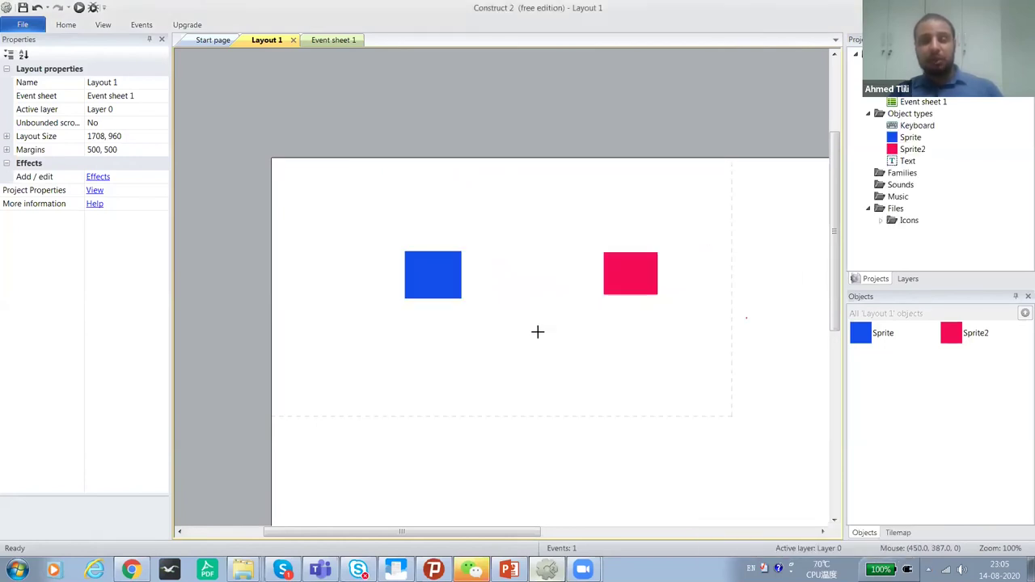
left_click(538, 334)
left_click_drag(571, 334, 549, 334)
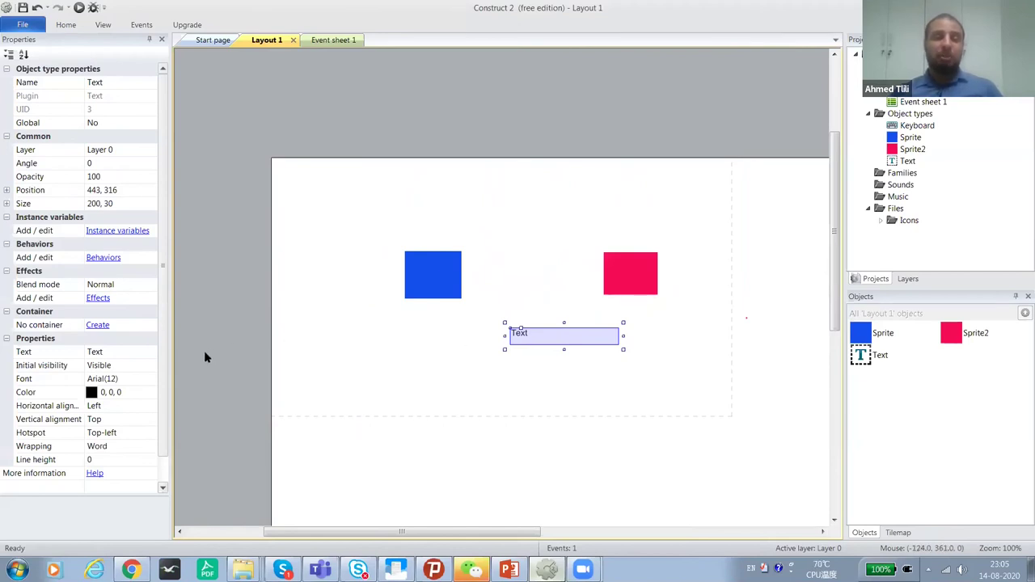
Set the Text object's displayed text to "Game over".
left_click(103, 353)
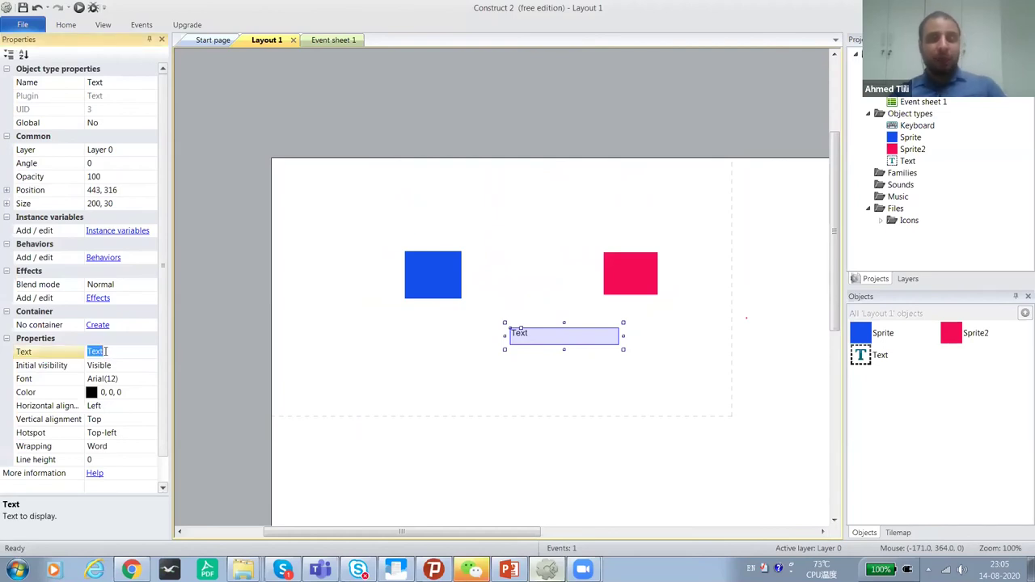
type("Game over")
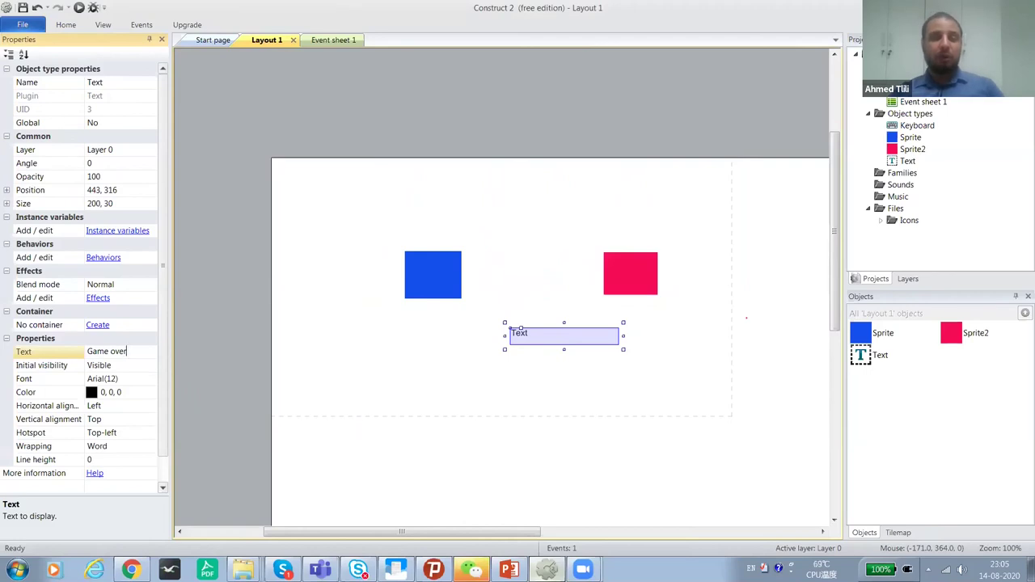
key("Return")
left_click(534, 357)
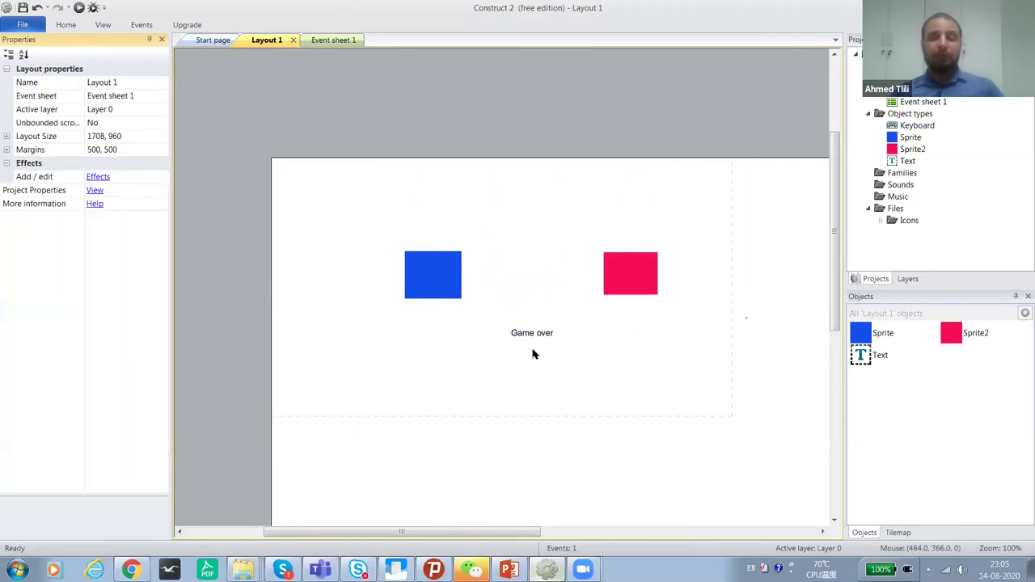
left_click(532, 346)
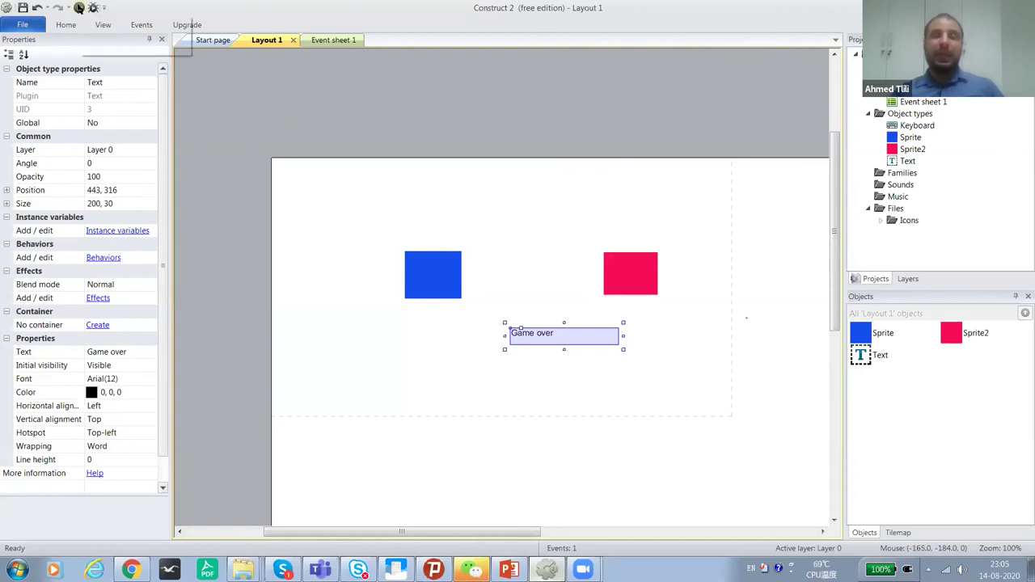
Preview the game in the browser to check the "Game over" text, and return to Construct 2.
left_click(79, 7)
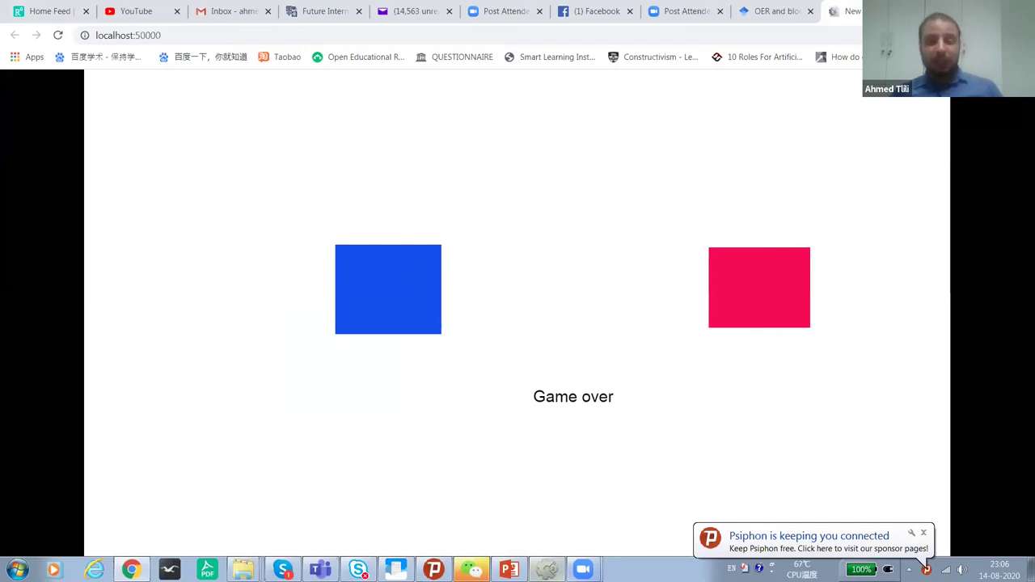
left_click(546, 569)
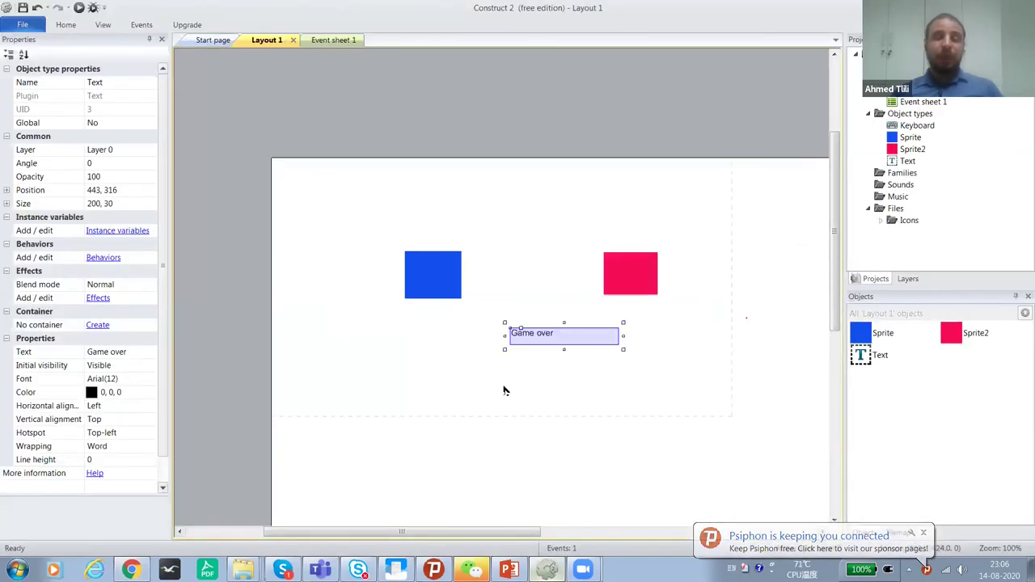
left_click(503, 390)
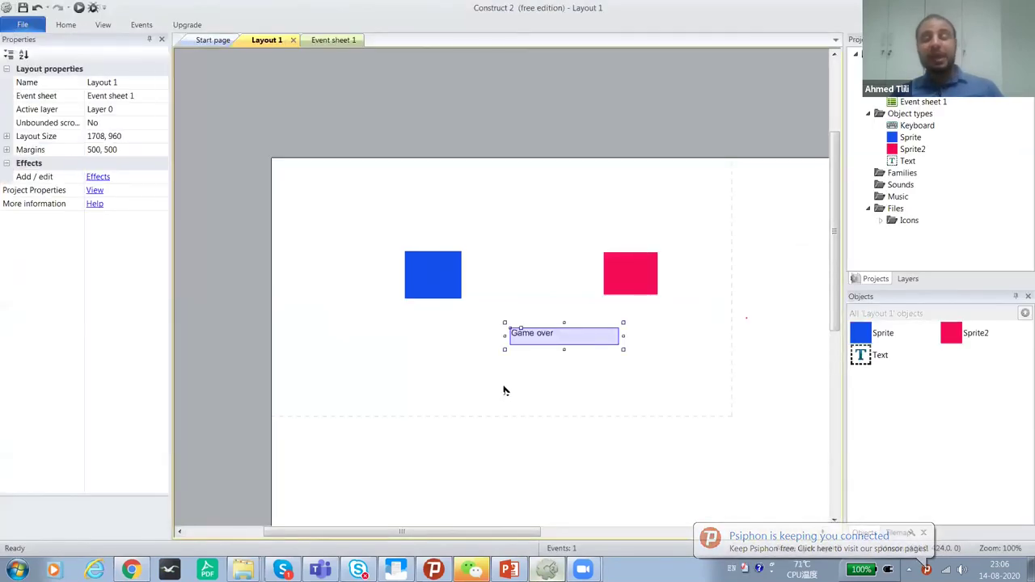
Set the "Game over" text's initial visibility to Invisible.
left_click(525, 336)
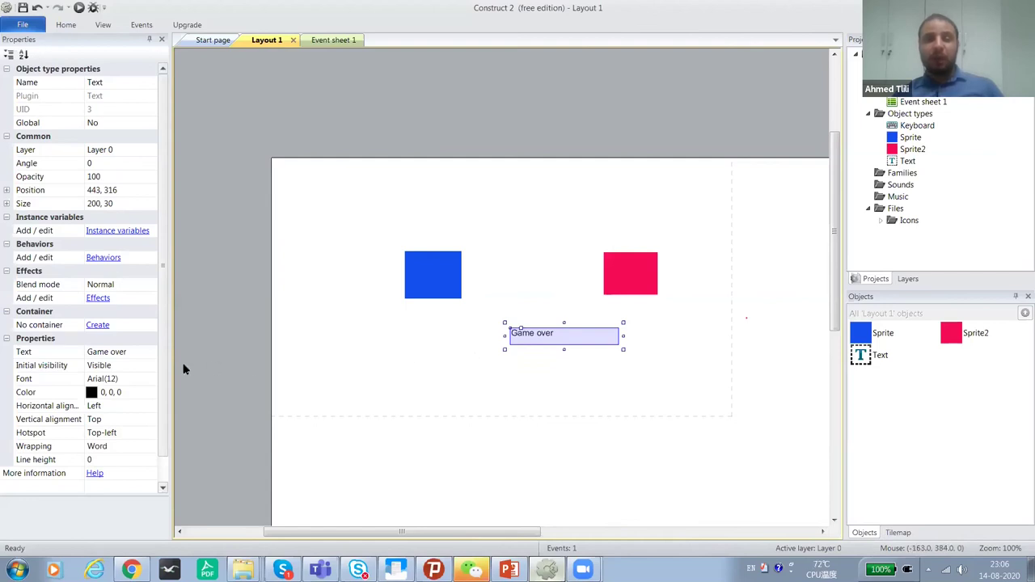
left_click(138, 365)
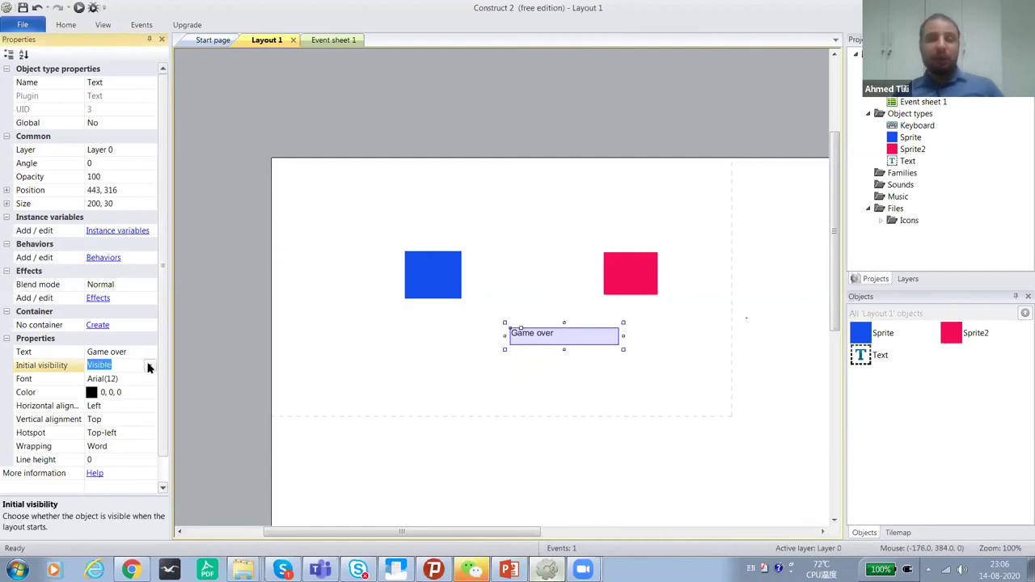
left_click(148, 366)
left_click(132, 387)
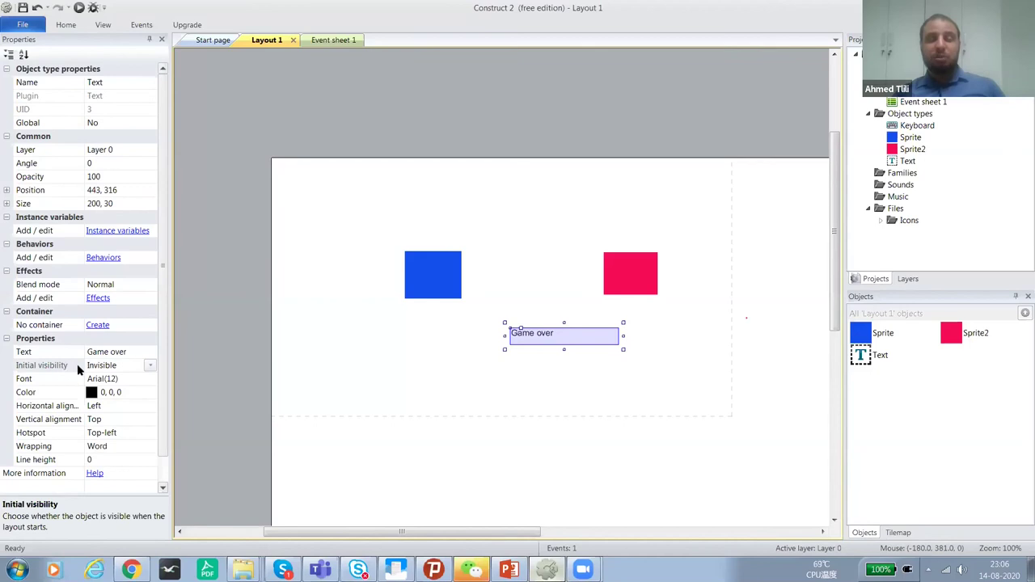
left_click(338, 372)
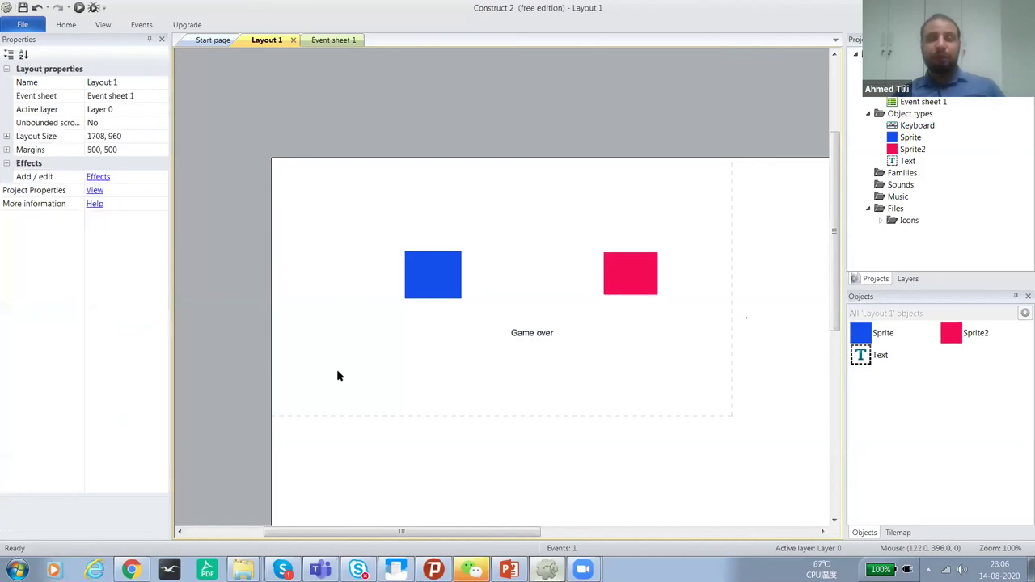
Preview the game in the browser to test the collision with the text hidden, and return to Construct 2's Event sheet 1.
left_click(79, 8)
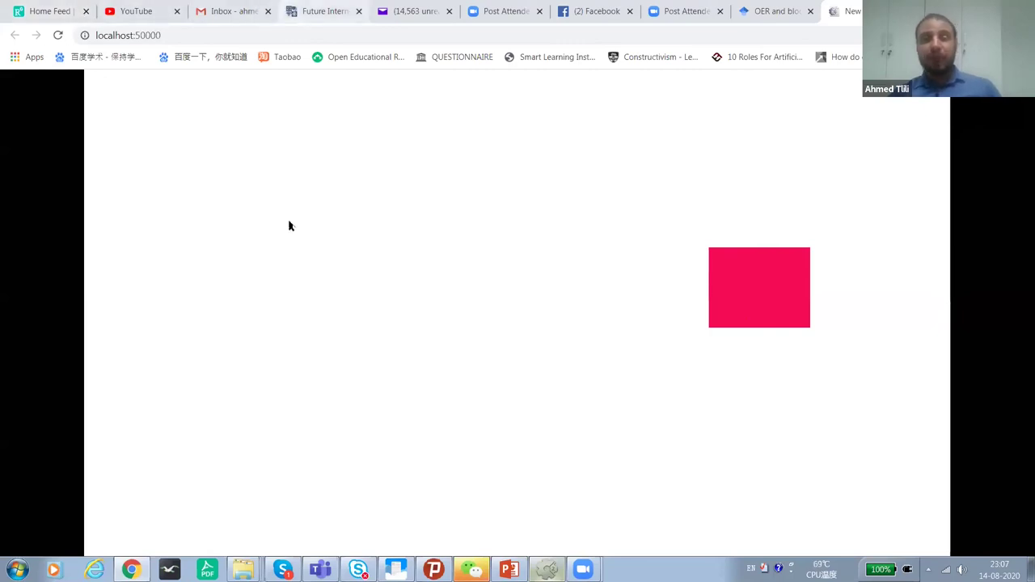
left_click(547, 570)
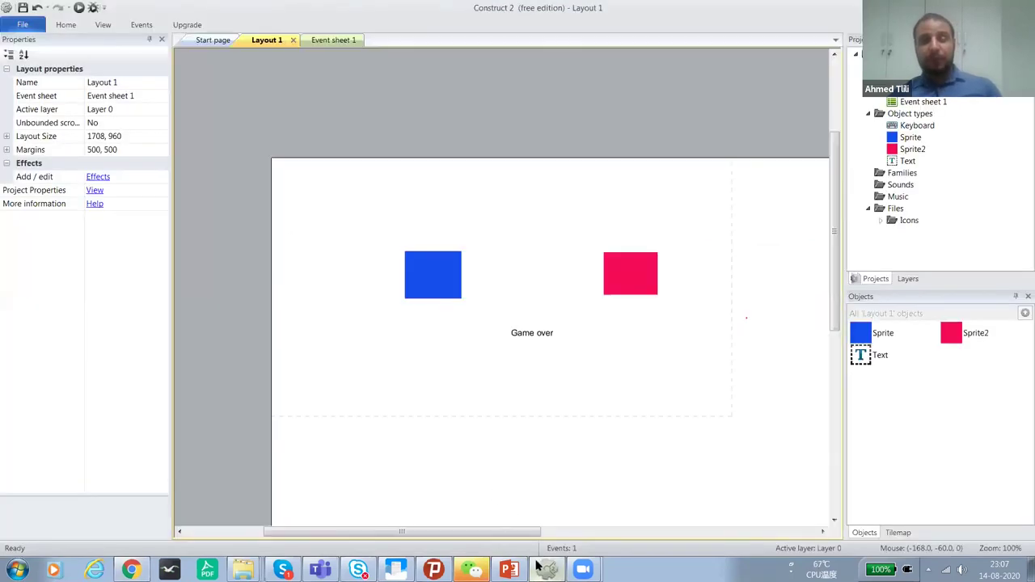
left_click(330, 40)
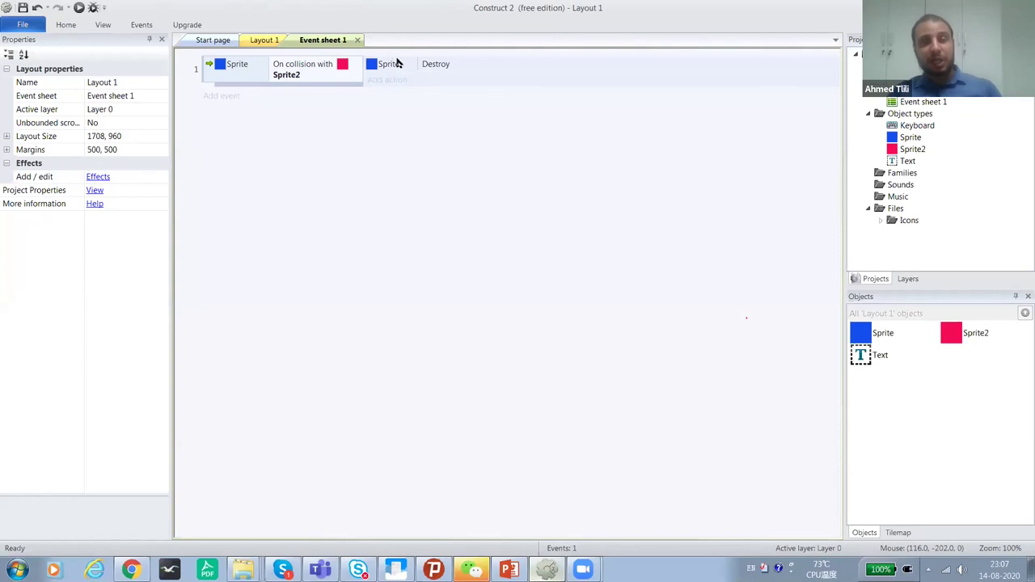
left_click(435, 70)
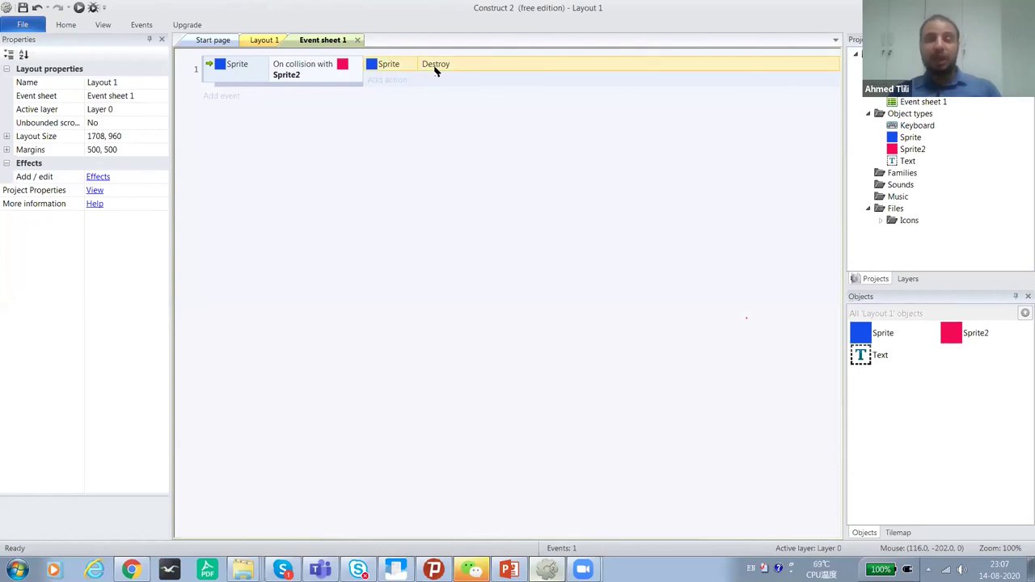
double_click(431, 91)
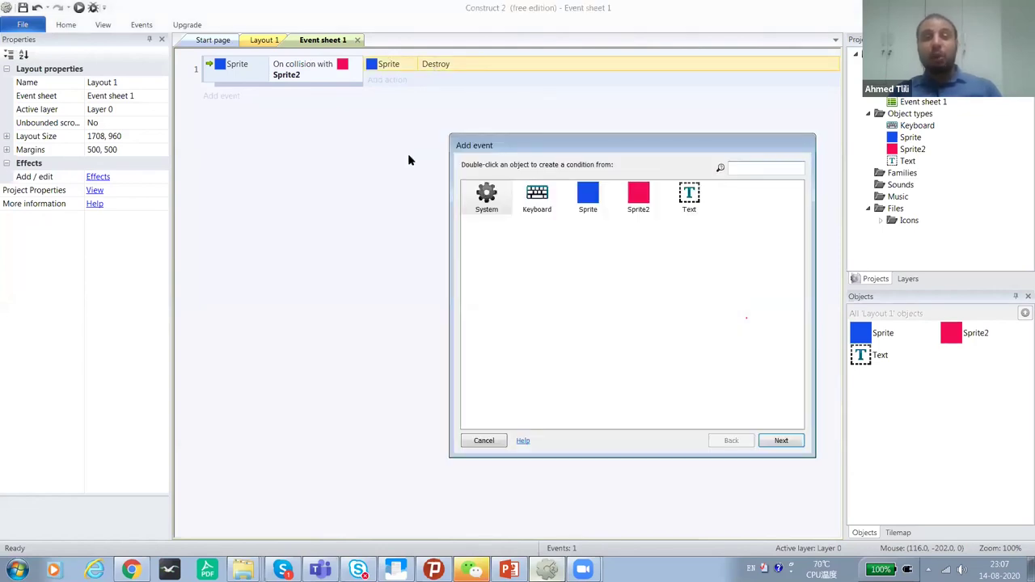
left_click(482, 441)
left_click(416, 324)
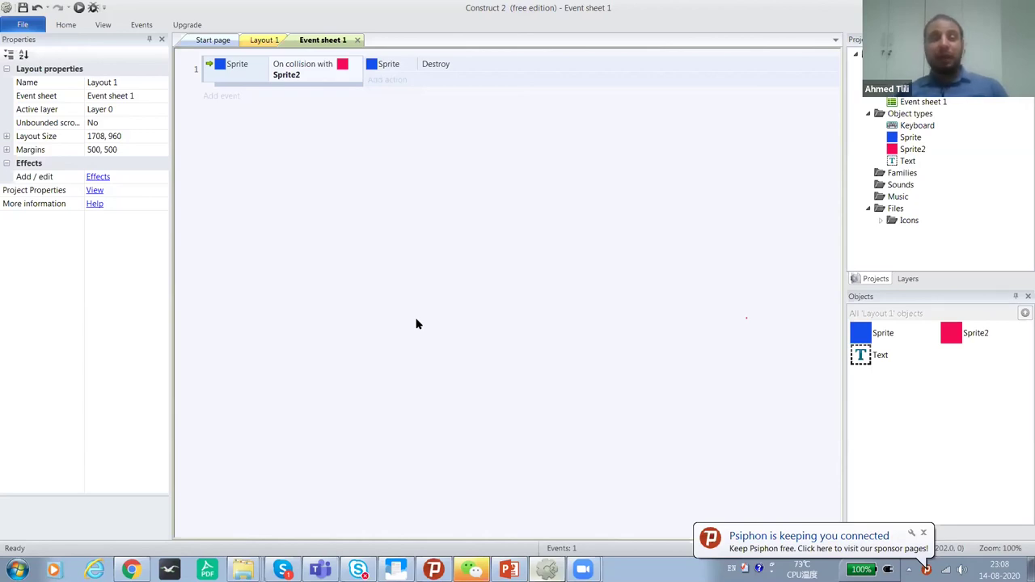
Add a Set visible action for the Text object to the collision event, with Visibility set to Visible.
left_click(388, 83)
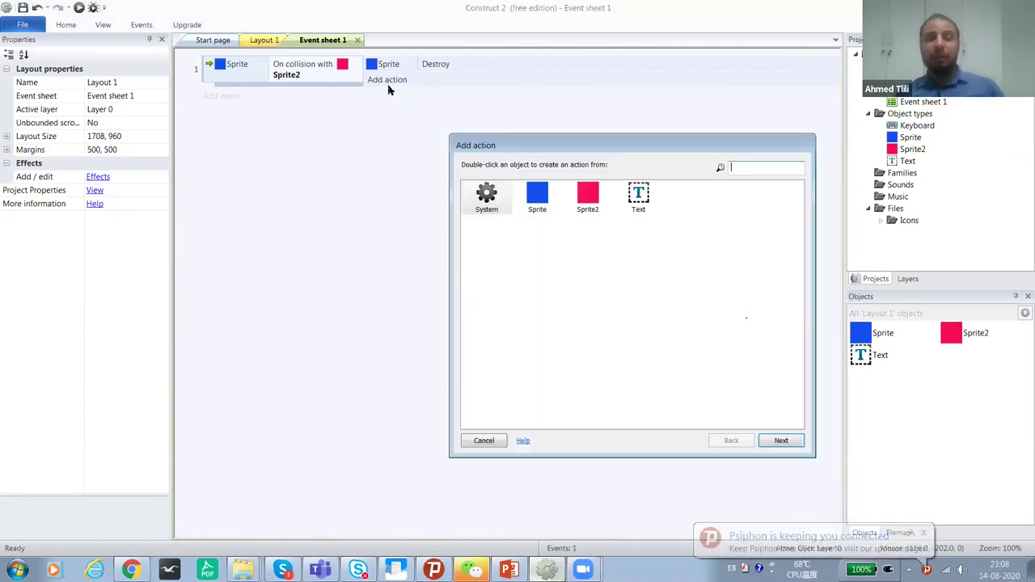
left_click(643, 205)
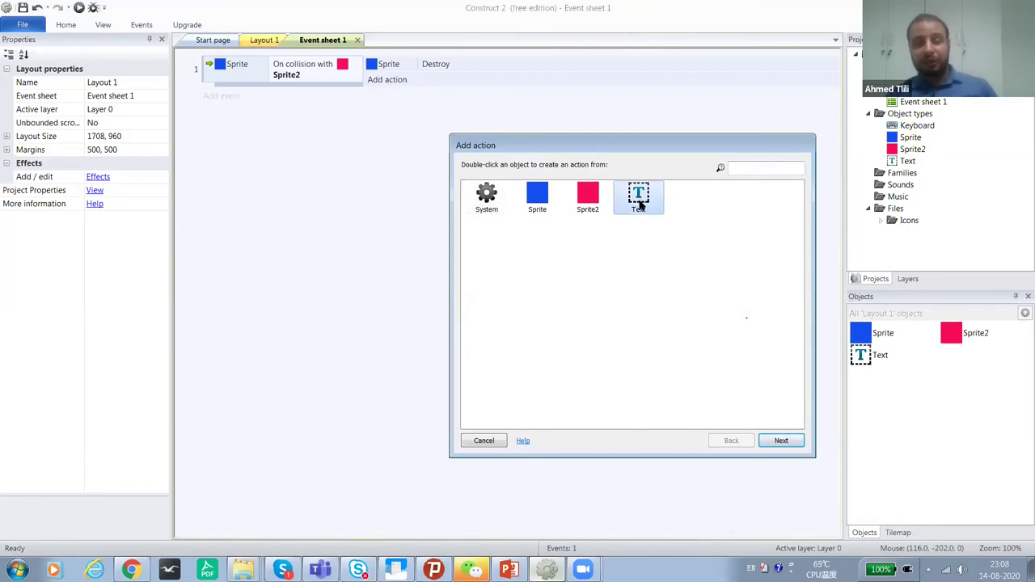
double_click(639, 203)
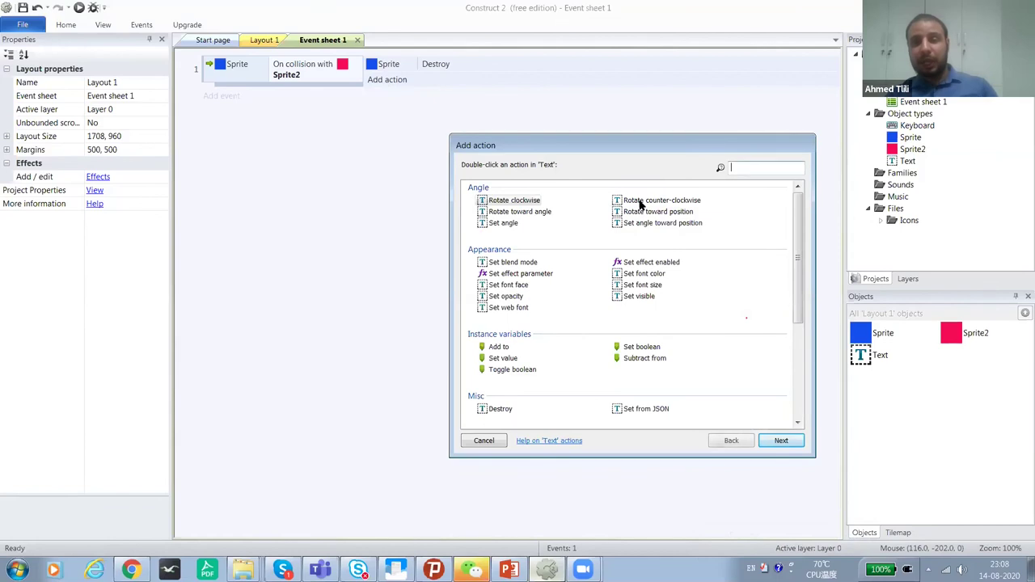
double_click(637, 297)
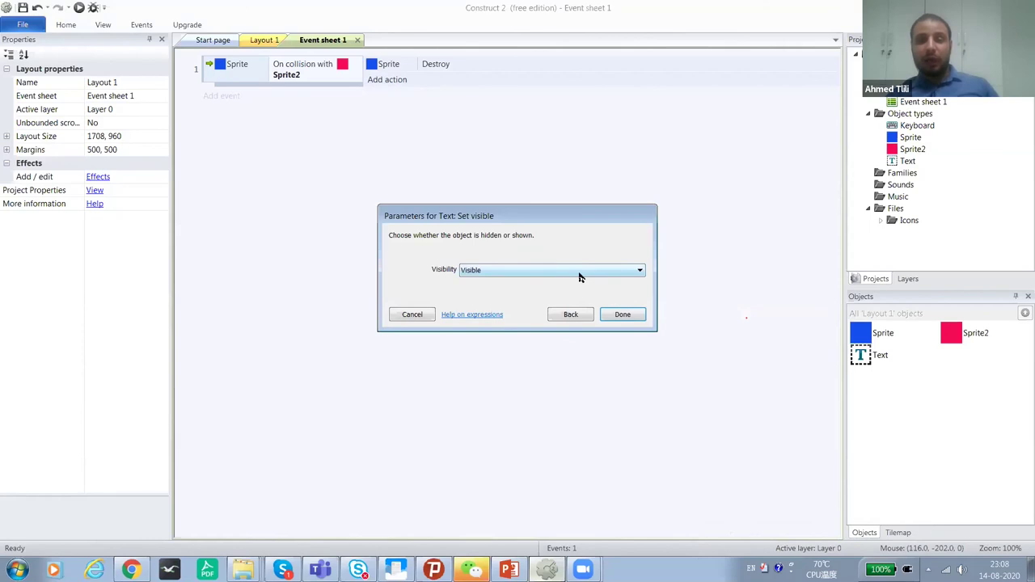
left_click(610, 315)
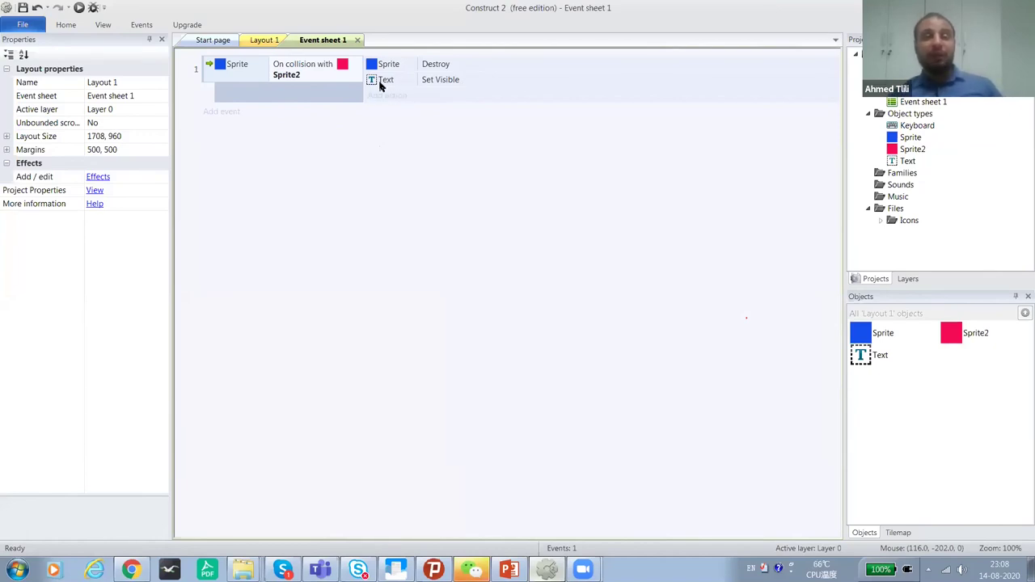
Preview the game in the browser to test that the collision shows the "Game over" text, and return to Construct 2.
left_click(78, 7)
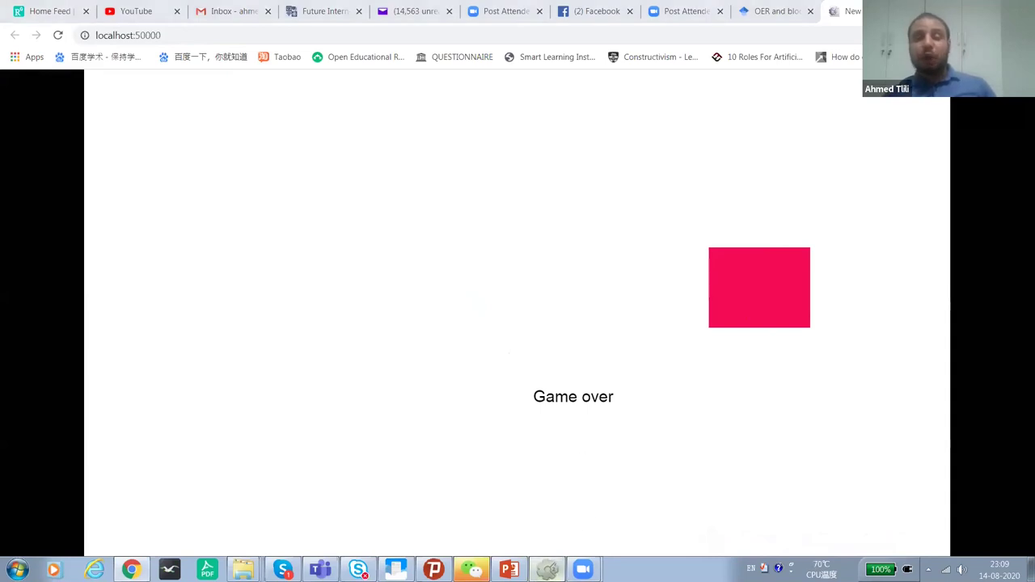
left_click(547, 569)
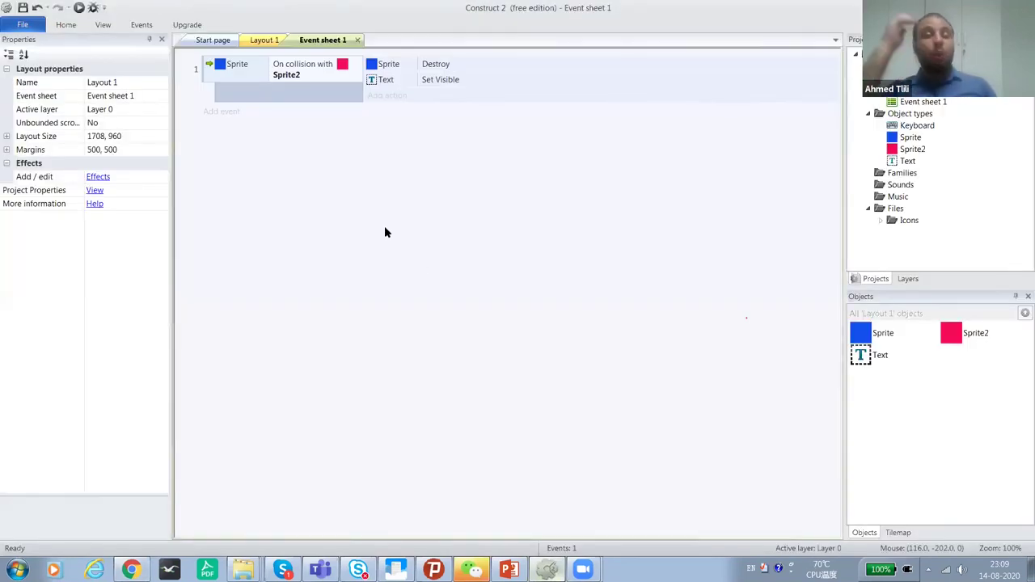